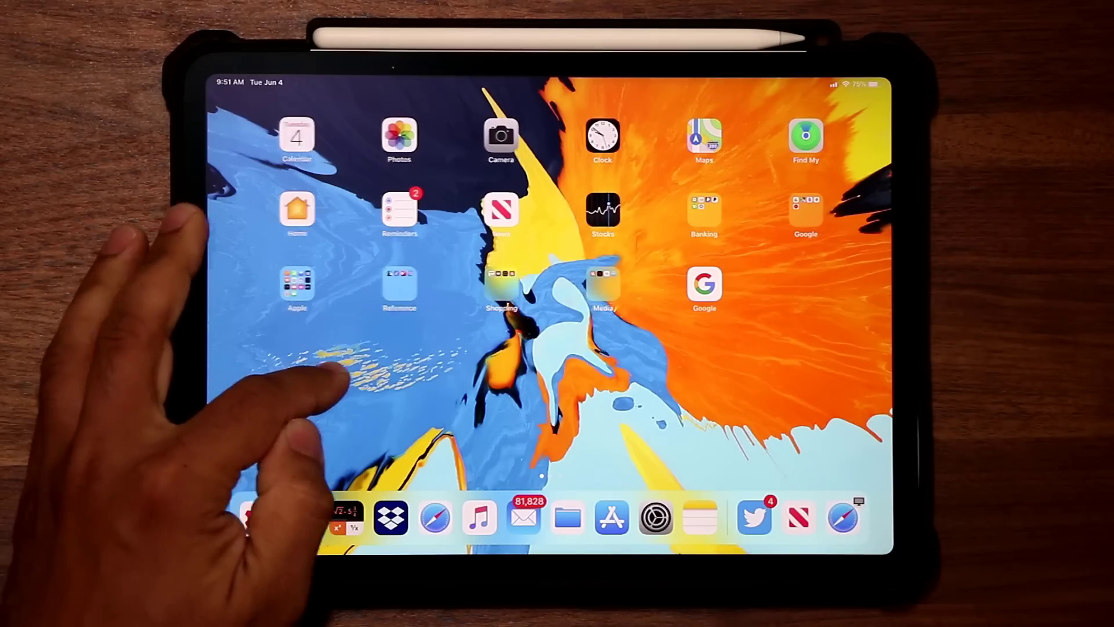
- Reveal the Today View widgets beside the app icons, hide them, then show them again
{"action": "left_click_drag", "start_coordinate": [287, 374], "coordinate": [514, 392]}
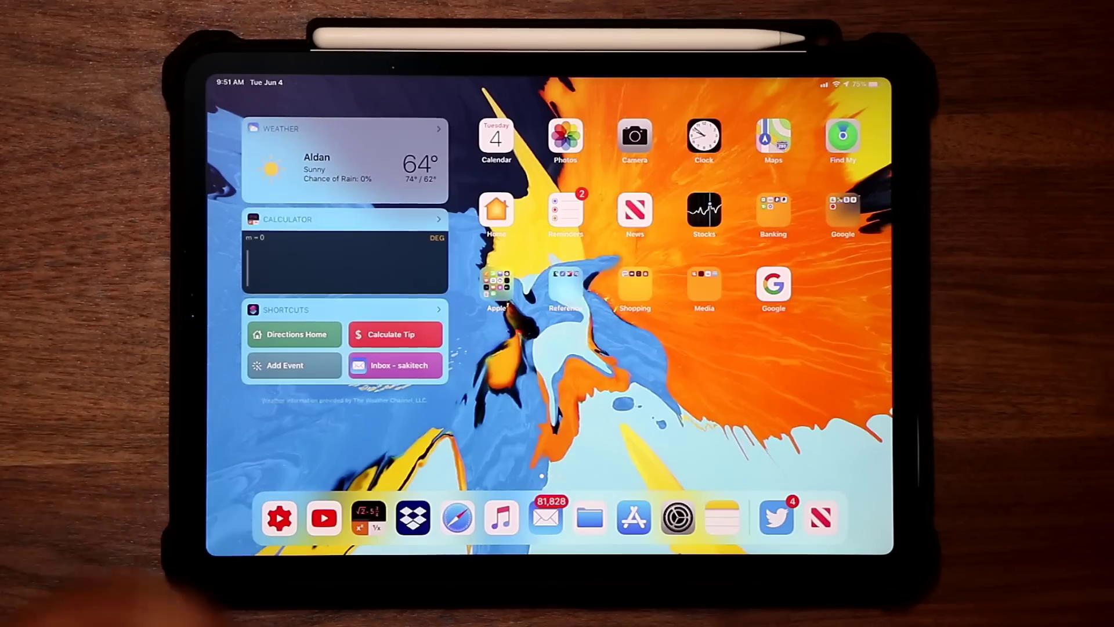
{"action": "left_click_drag", "start_coordinate": [610, 392], "coordinate": [435, 393]}
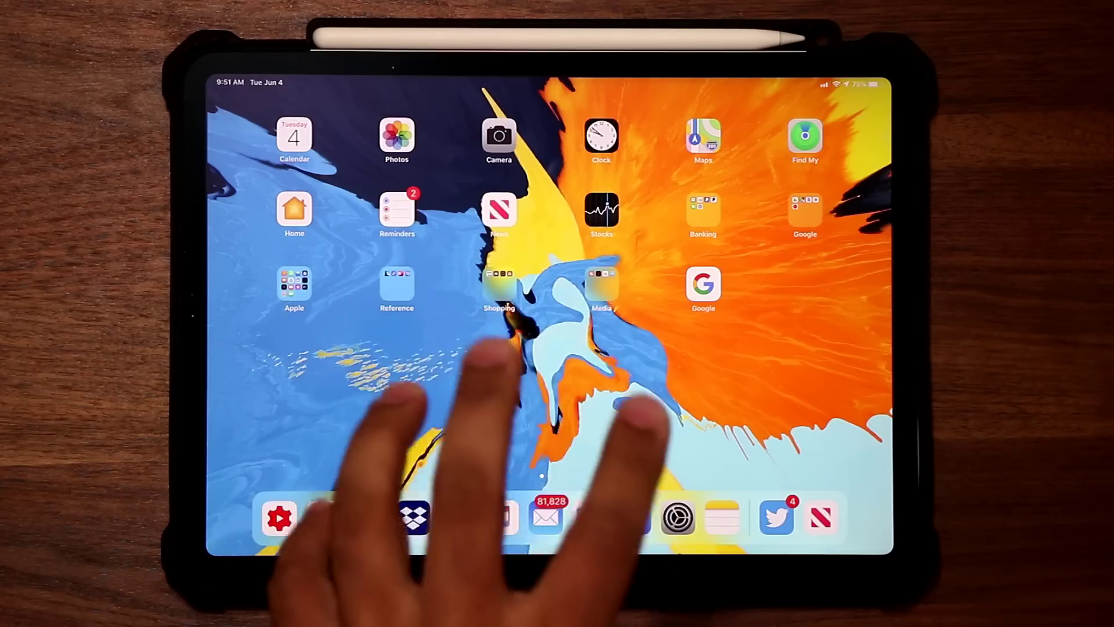
{"action": "left_click_drag", "start_coordinate": [424, 435], "coordinate": [644, 436]}
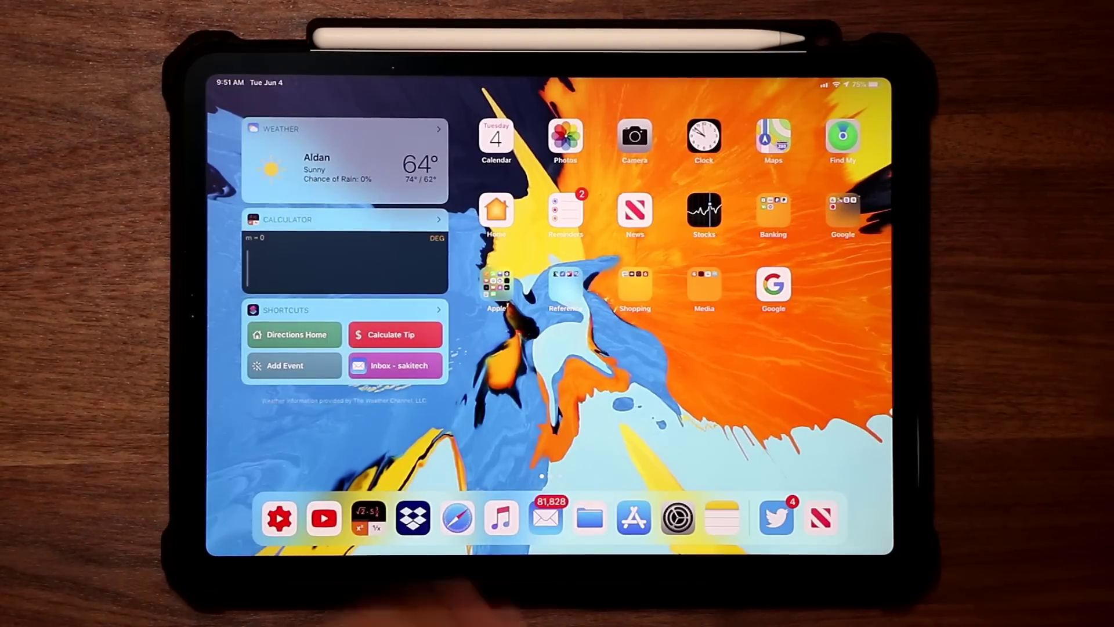
- Collapse the Weather widget and turn on Always Show the Today View
{"action": "left_click", "coordinate": [438, 128]}
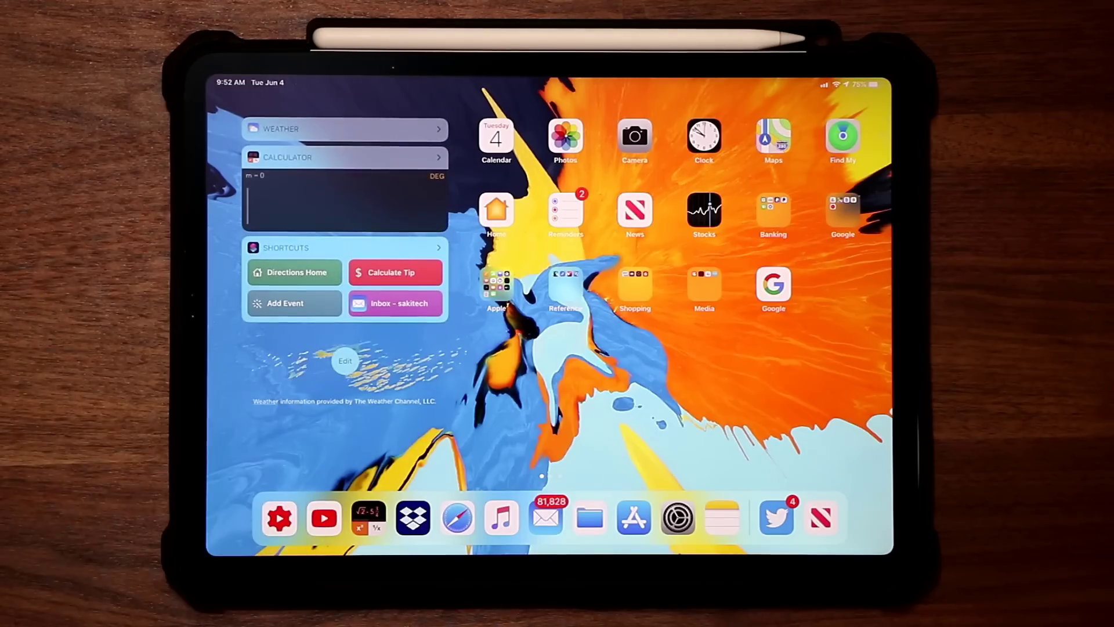
{"action": "left_click", "coordinate": [344, 360]}
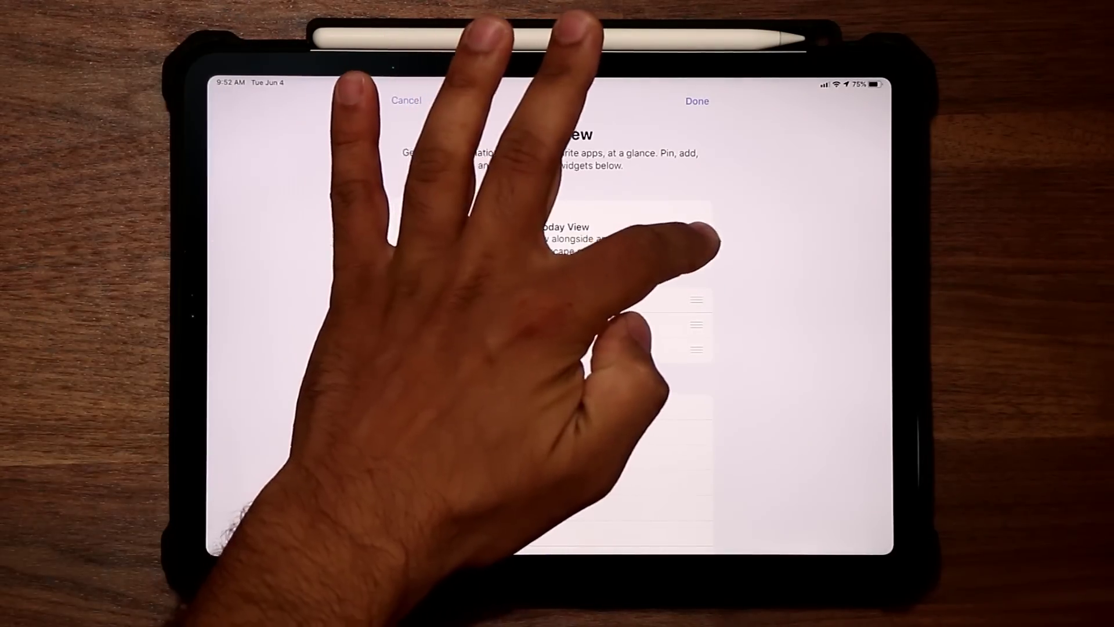
{"action": "left_click", "coordinate": [685, 233]}
{"action": "left_click", "coordinate": [689, 105]}
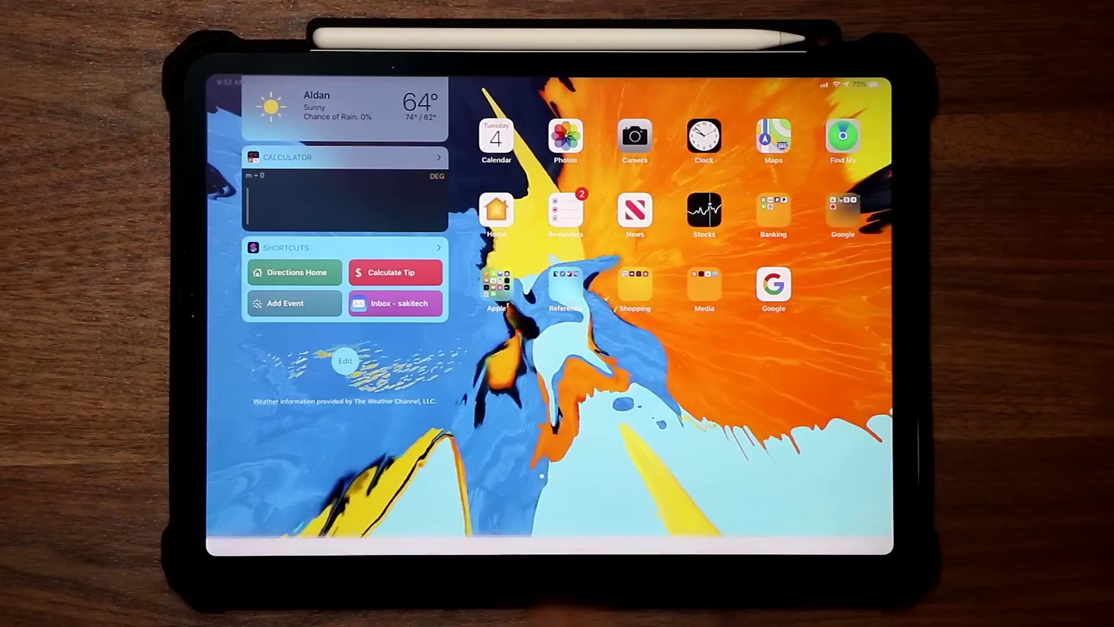
{"action": "scroll", "coordinate": [345, 361], "scroll_direction": "up", "scroll_amount": 2}
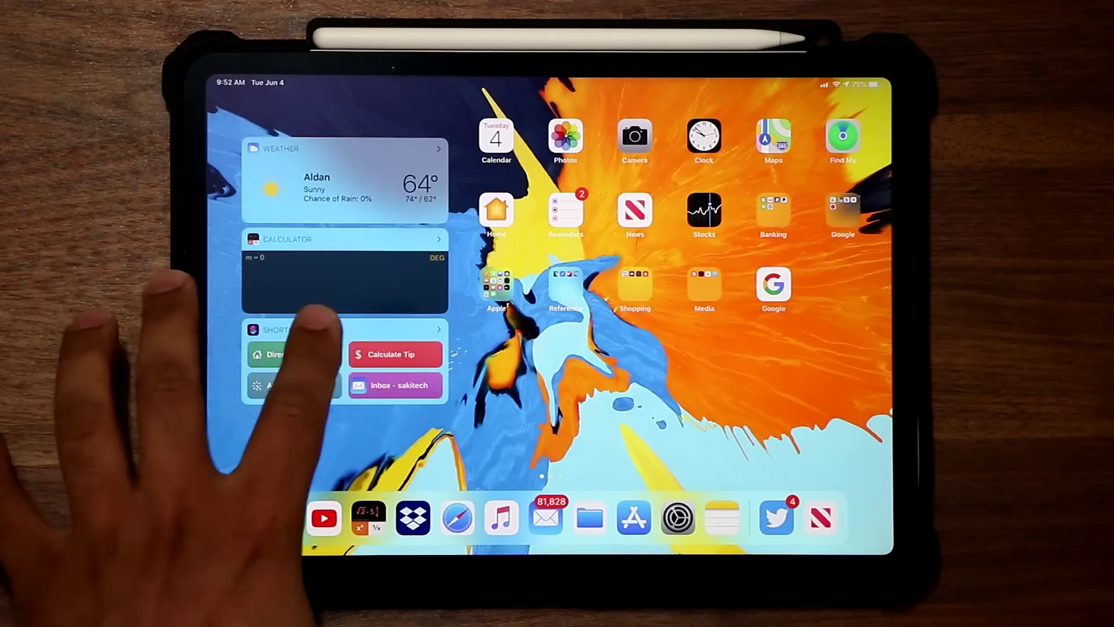
- Flip to the second Home Screen page, then back to the first page with widgets
{"action": "left_click_drag", "start_coordinate": [540, 348], "coordinate": [261, 348]}
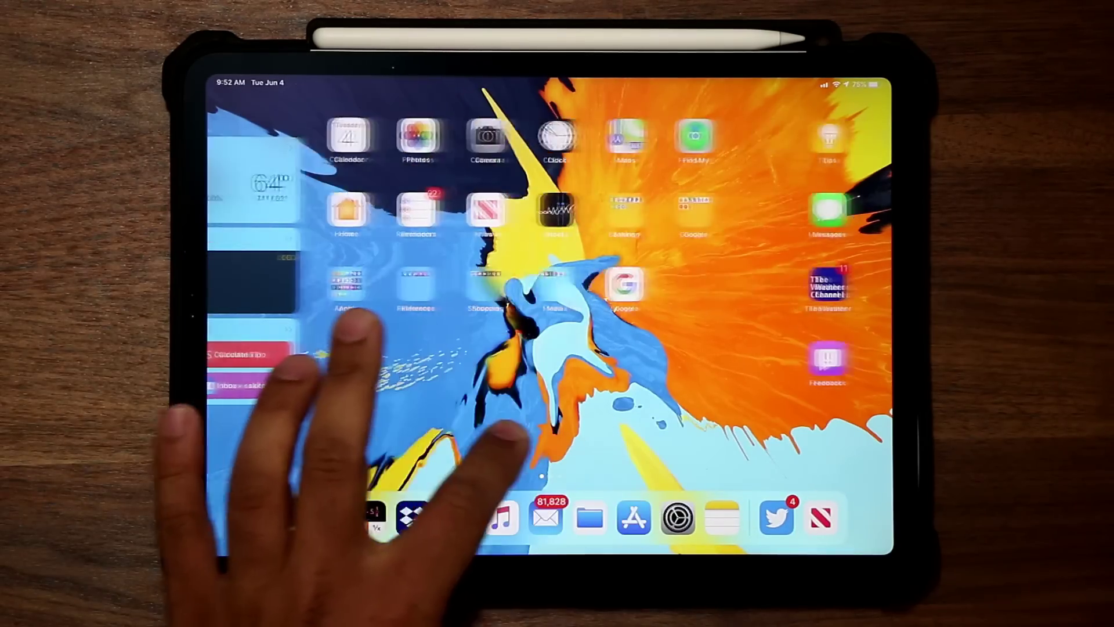
{"action": "mouse_move", "coordinate": [349, 349]}
{"action": "left_mouse_down"}
{"action": "mouse_move", "coordinate": [488, 348]}
{"action": "mouse_move", "coordinate": [218, 348]}
{"action": "left_mouse_up"}
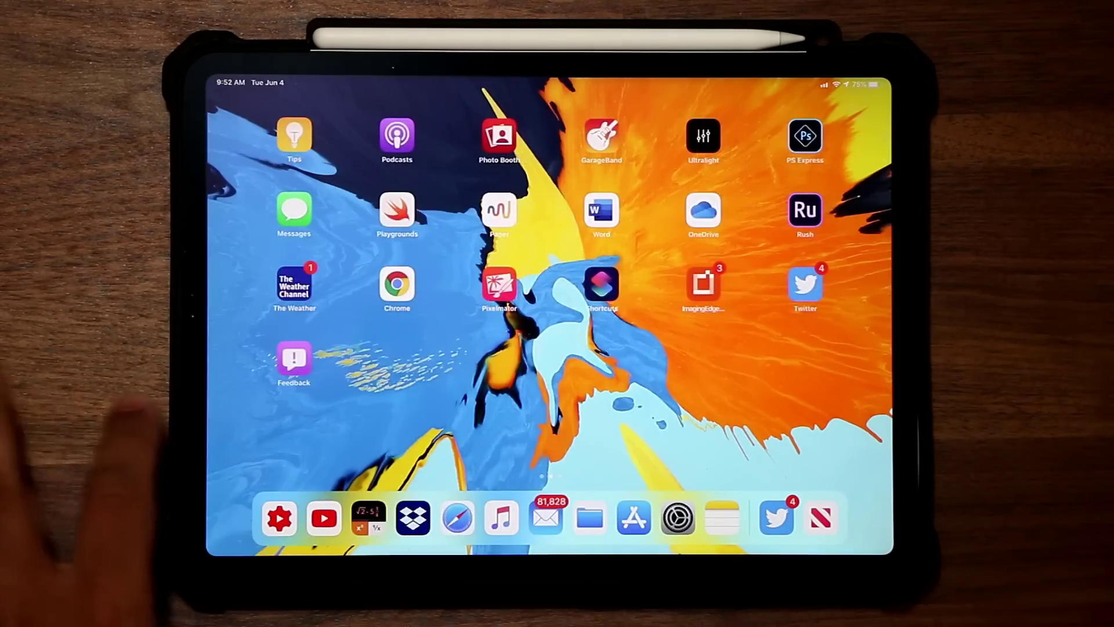
{"action": "left_click_drag", "start_coordinate": [348, 418], "coordinate": [653, 418]}
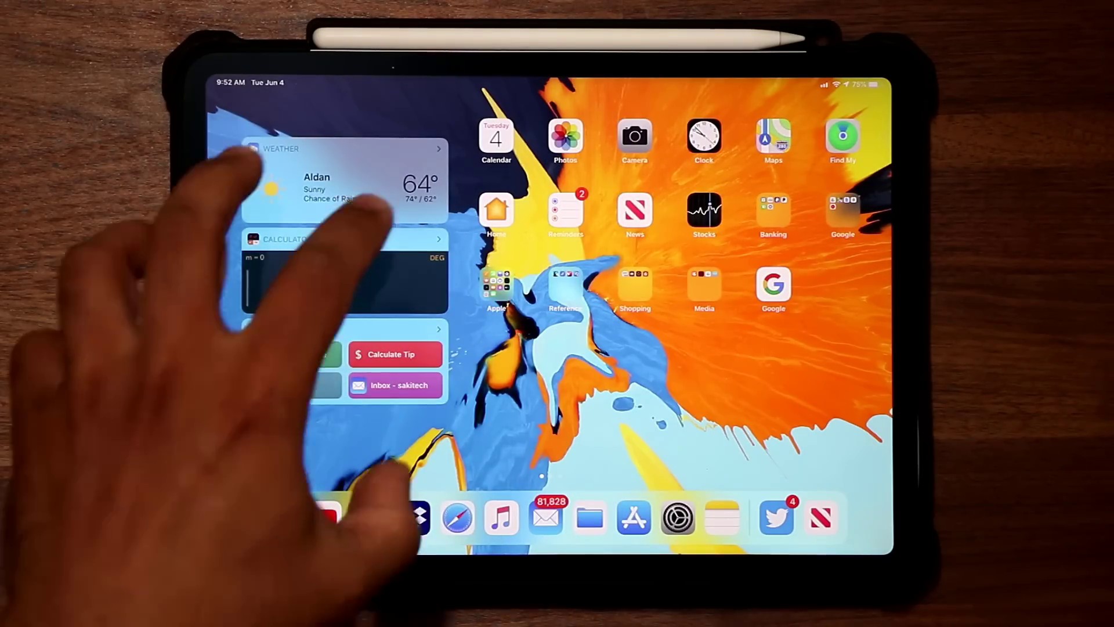
{"action": "left_click_drag", "start_coordinate": [296, 393], "coordinate": [296, 217]}
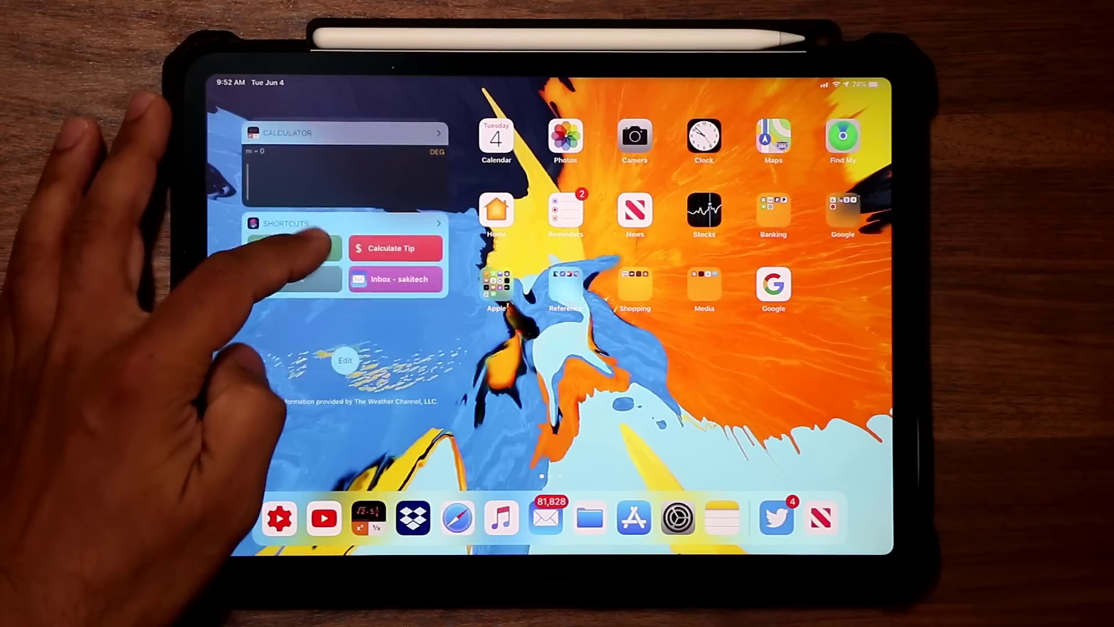
- Add the Calendar, CNN and Dictionary.com Word of the Day widgets to Today View
{"action": "left_click", "coordinate": [261, 401]}
{"action": "scroll", "coordinate": [523, 436], "scroll_direction": "down", "scroll_amount": 3}
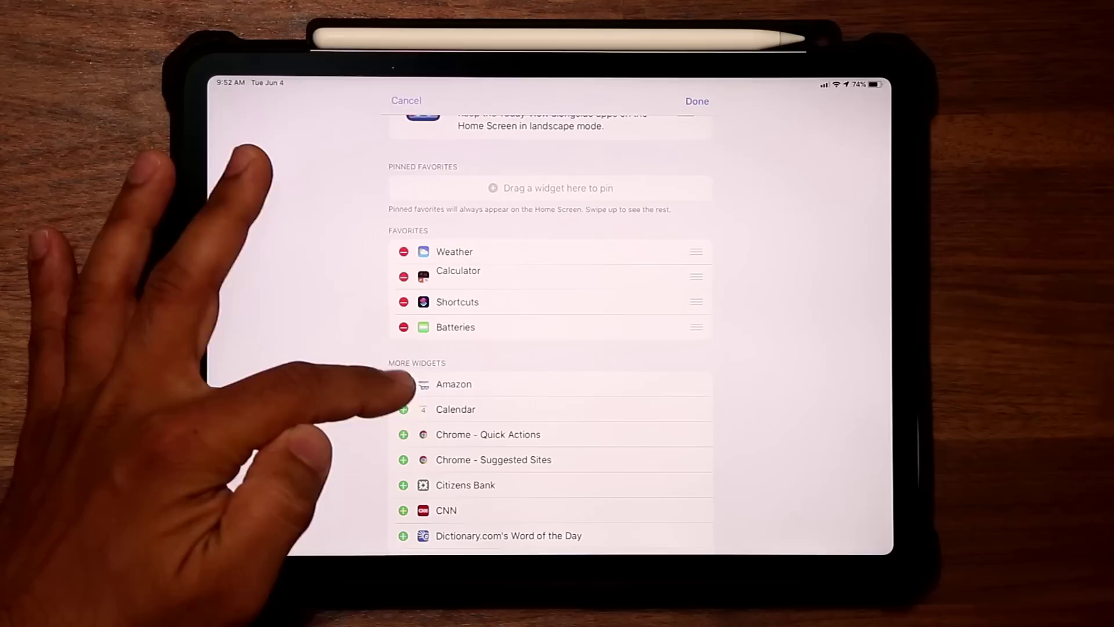
{"action": "scroll", "coordinate": [418, 470], "scroll_direction": "down", "scroll_amount": 2}
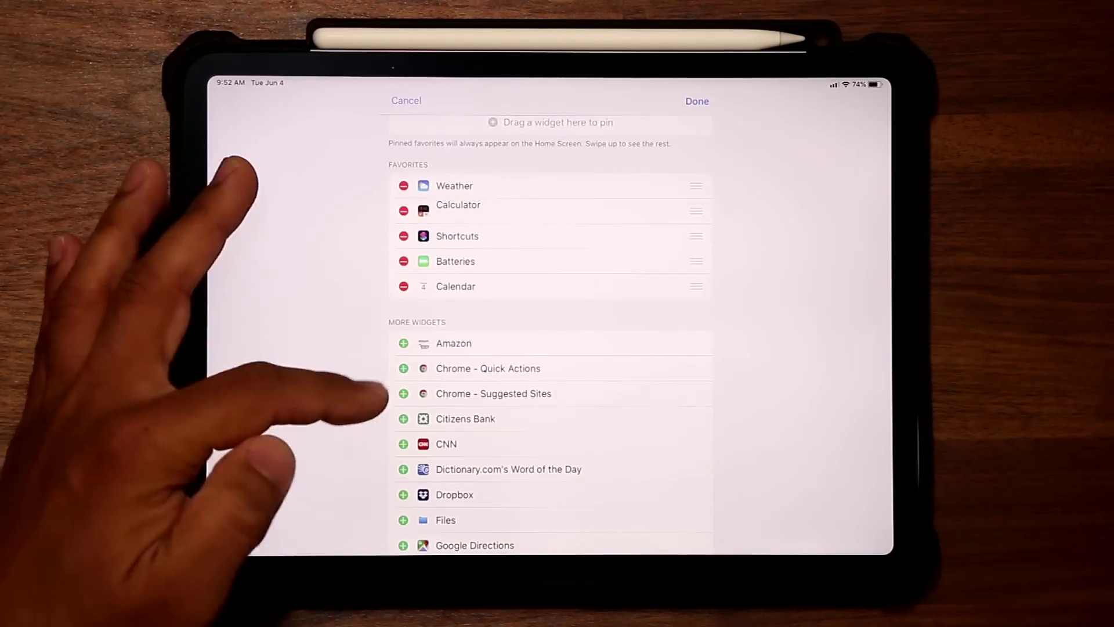
{"action": "left_click", "coordinate": [403, 469]}
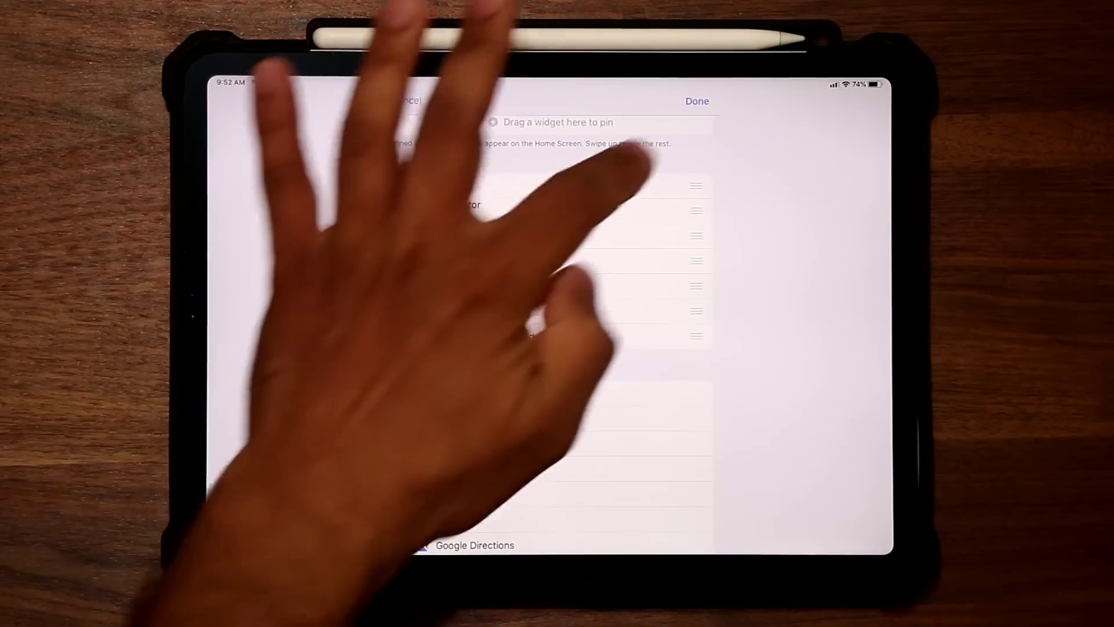
{"action": "left_click", "coordinate": [697, 100]}
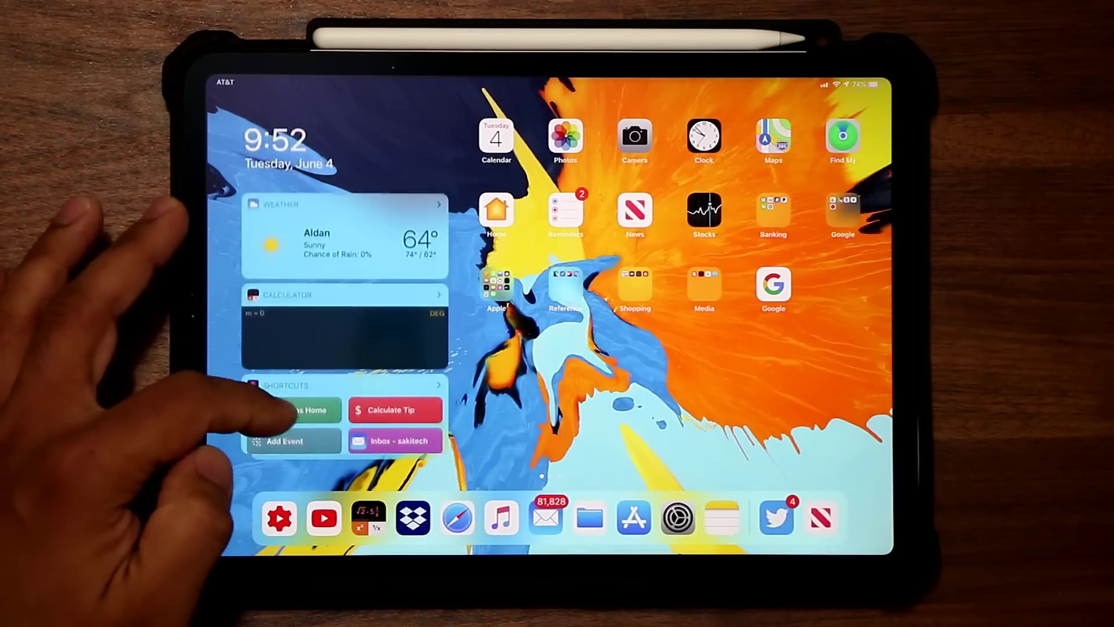
{"action": "scroll", "coordinate": [348, 366], "scroll_direction": "down", "scroll_amount": 3}
{"action": "scroll", "coordinate": [348, 348], "scroll_direction": "down", "scroll_amount": 3}
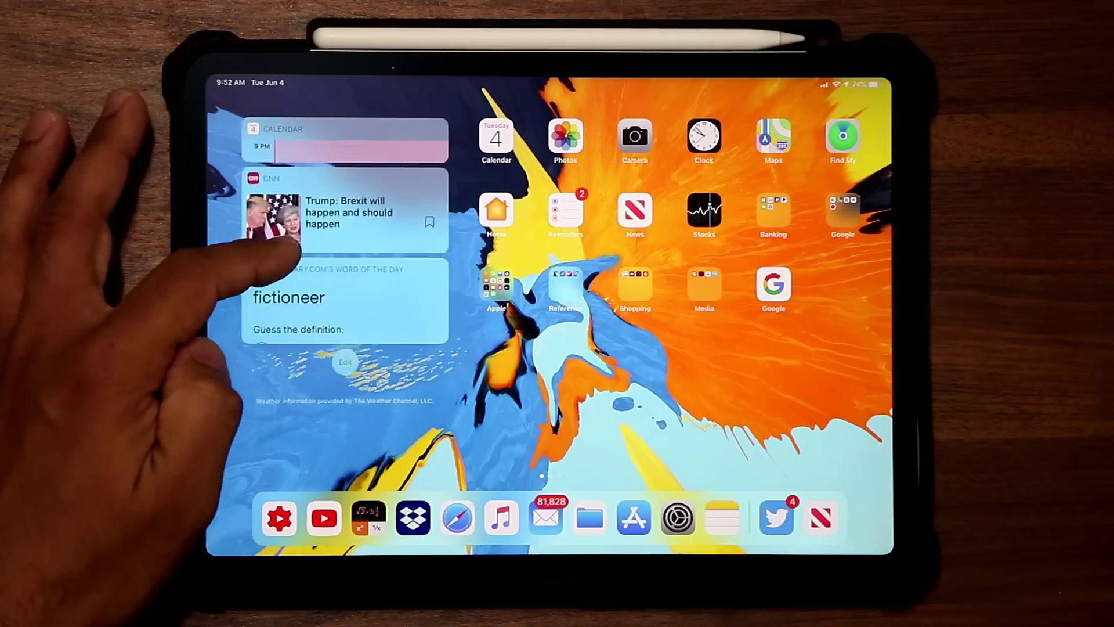
{"action": "scroll", "coordinate": [349, 332], "scroll_direction": "down", "scroll_amount": 2}
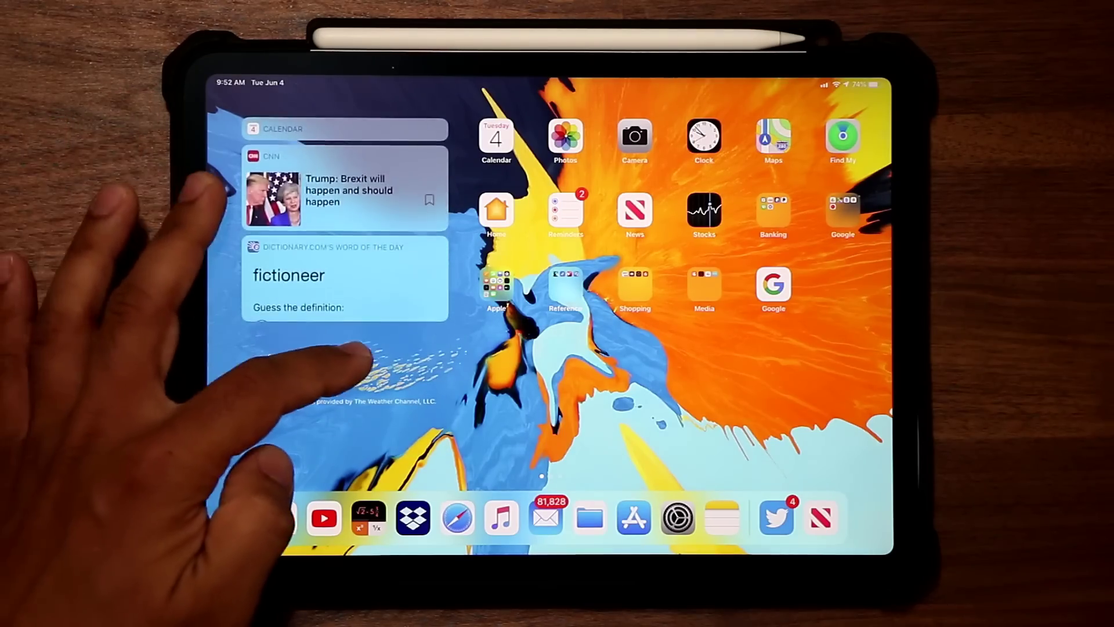
- Move the CNN widget directly below Weather and save the new order
{"action": "left_click", "coordinate": [348, 401]}
{"action": "scroll", "coordinate": [548, 391], "scroll_direction": "down", "scroll_amount": 3}
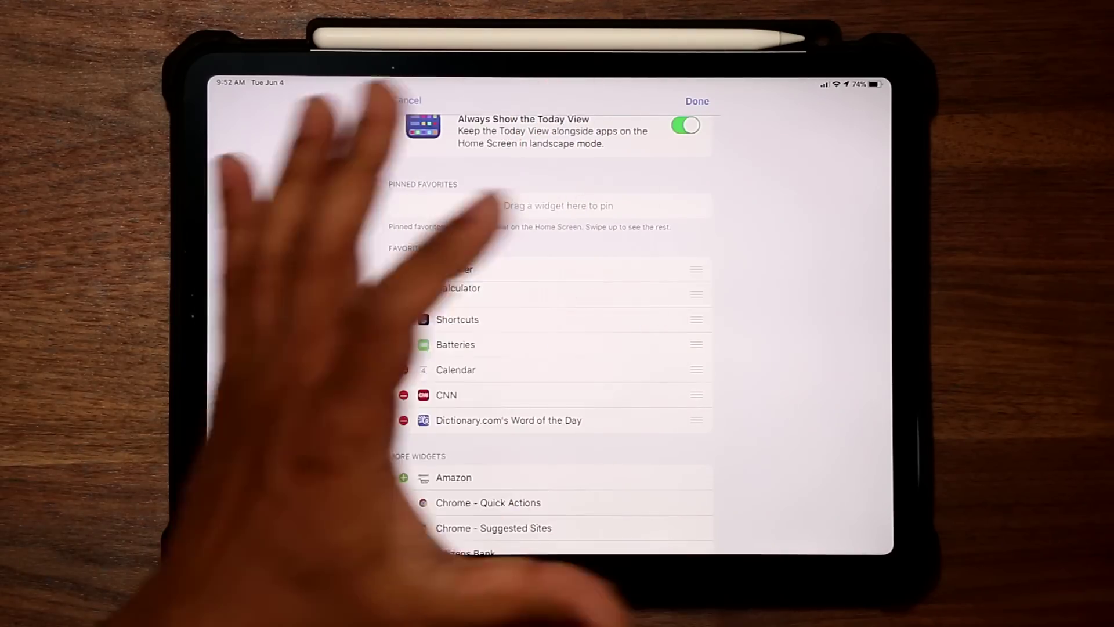
{"action": "left_click_drag", "start_coordinate": [696, 394], "coordinate": [696, 295]}
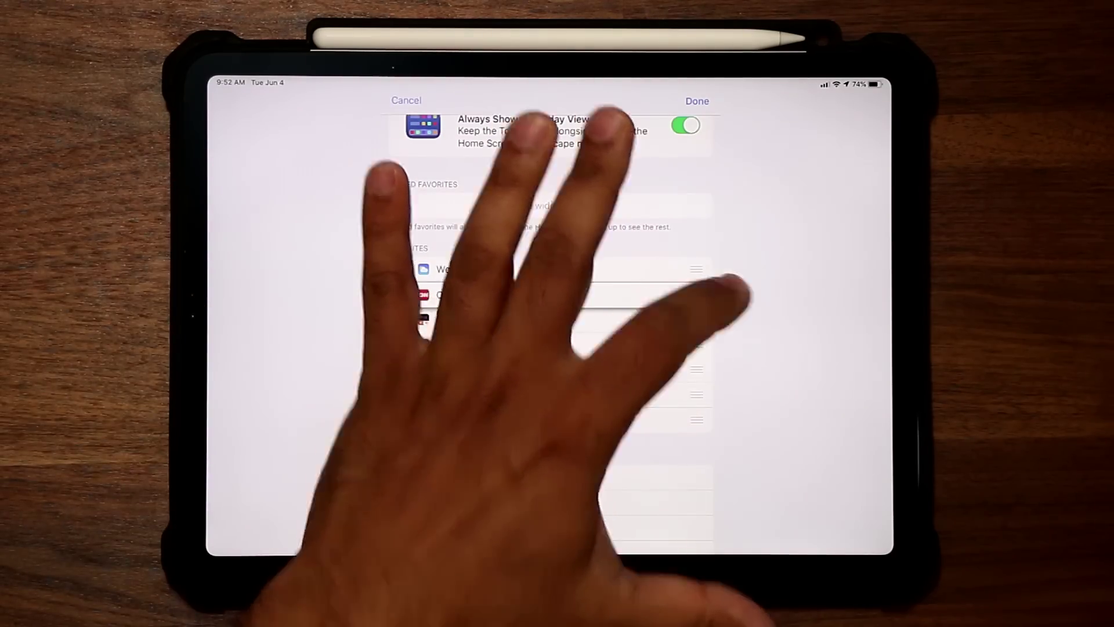
{"action": "left_click", "coordinate": [697, 101]}
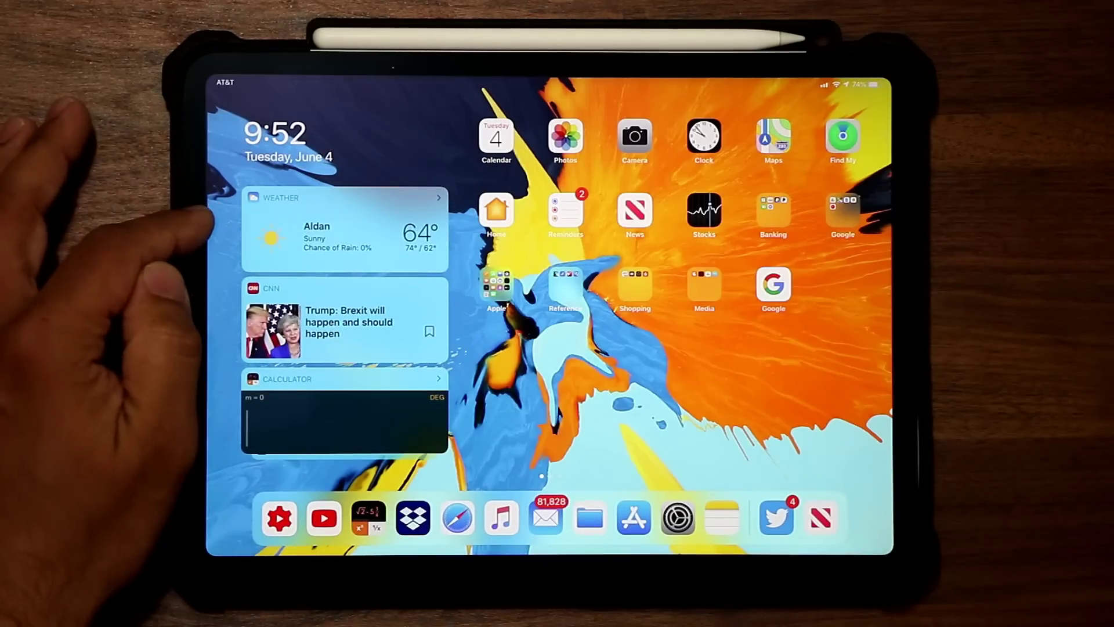
{"action": "scroll", "coordinate": [345, 348], "scroll_direction": "down", "scroll_amount": 3}
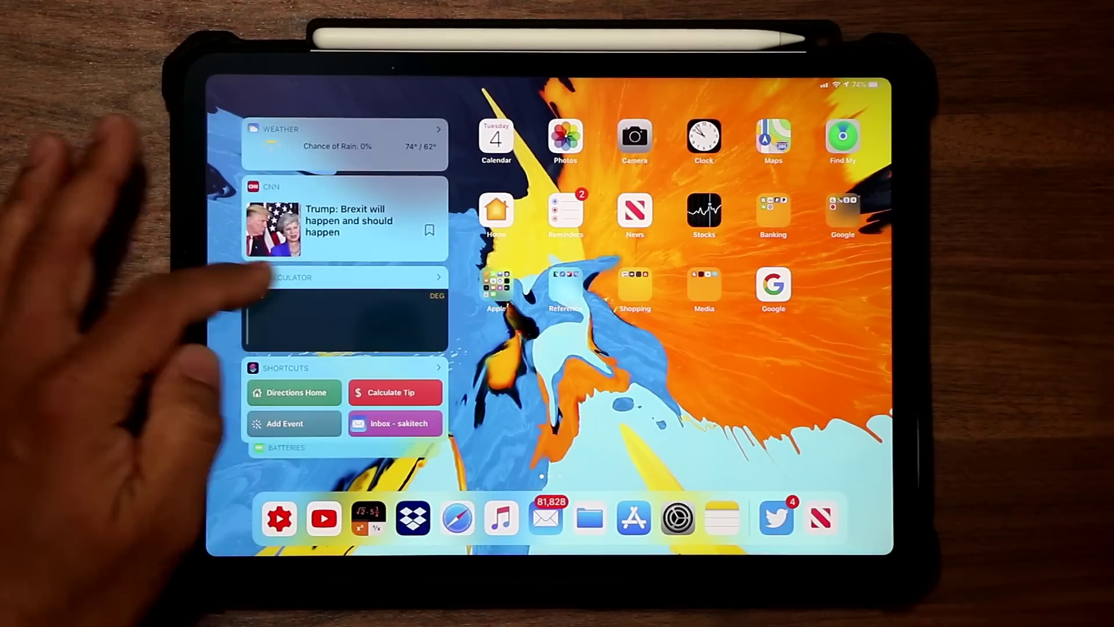
{"action": "scroll", "coordinate": [345, 348], "scroll_direction": "up", "scroll_amount": 3}
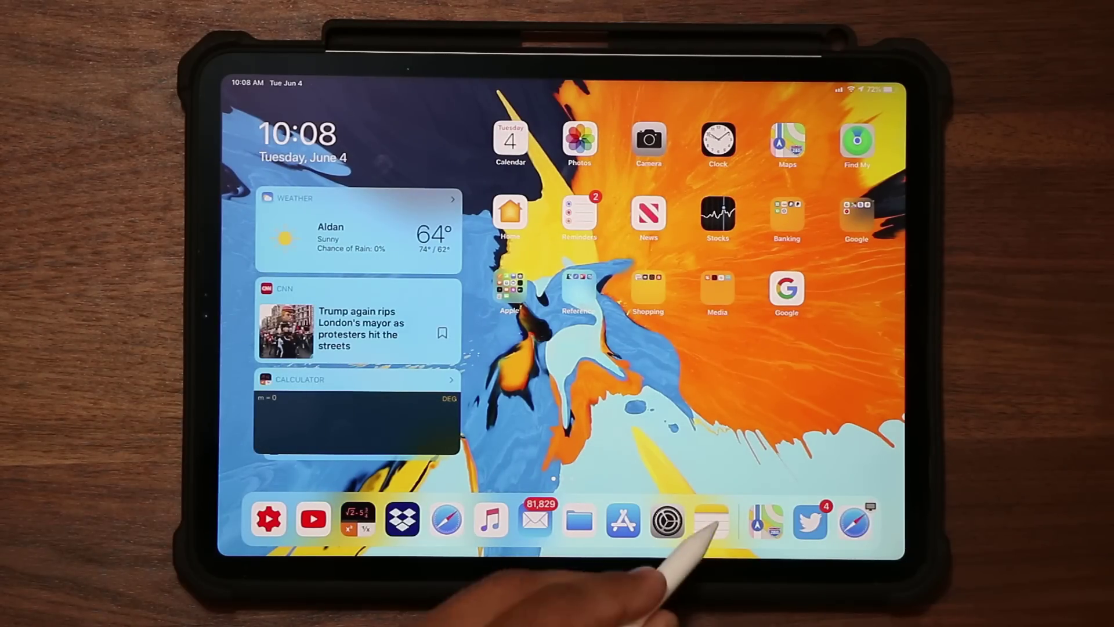
- Start a blank note in Notes with the drawing tools shown and Auto-minimize enabled
{"action": "left_click", "coordinate": [712, 521]}
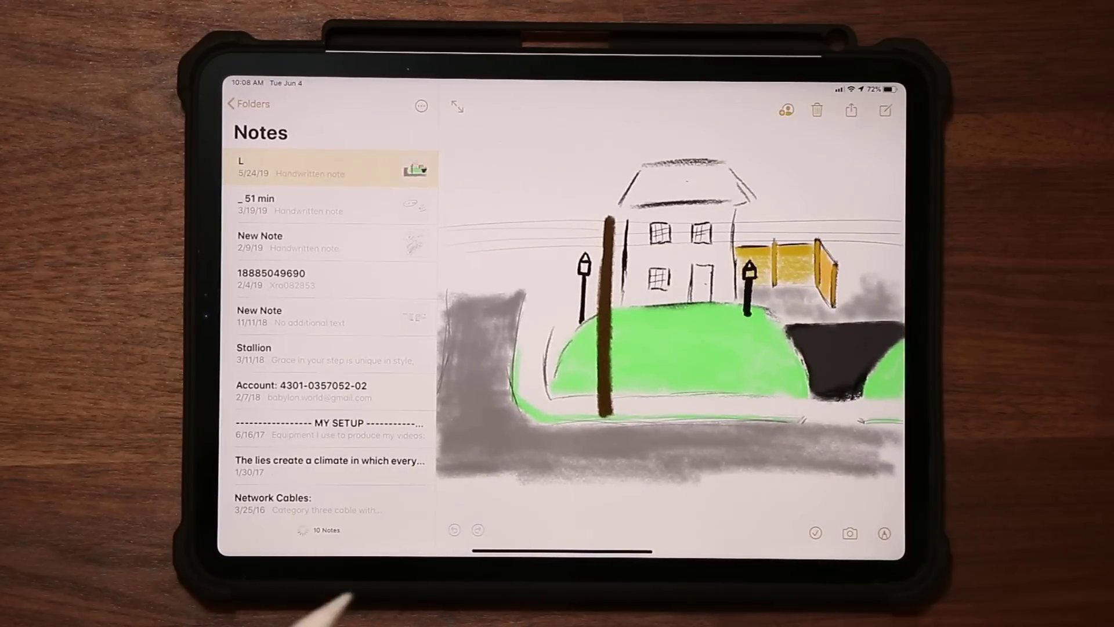
{"action": "left_click", "coordinate": [886, 110]}
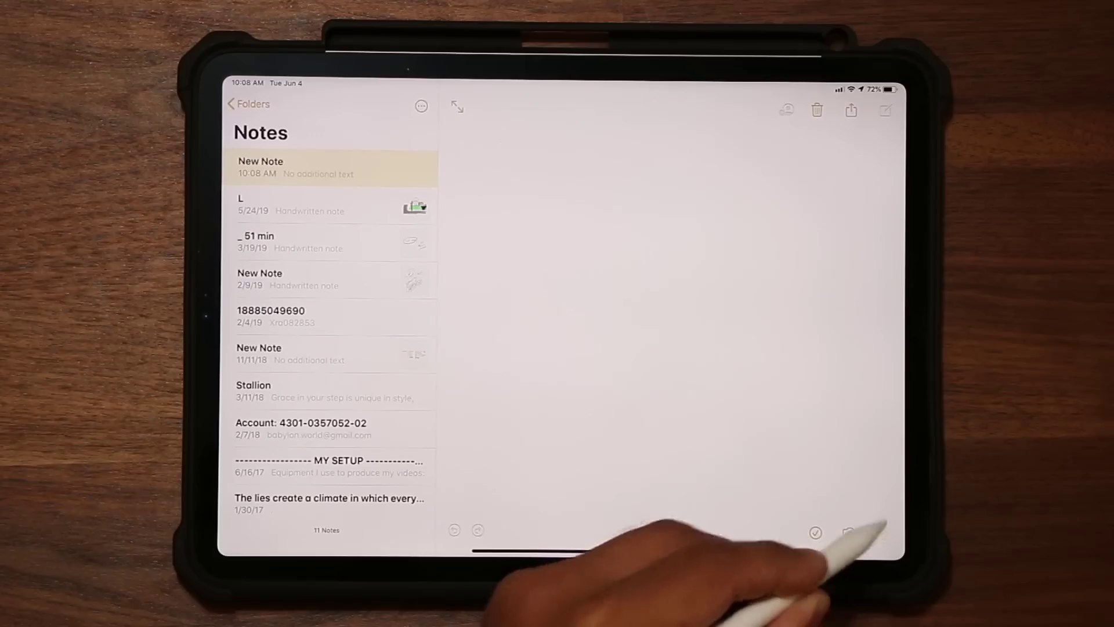
{"action": "left_click", "coordinate": [848, 532]}
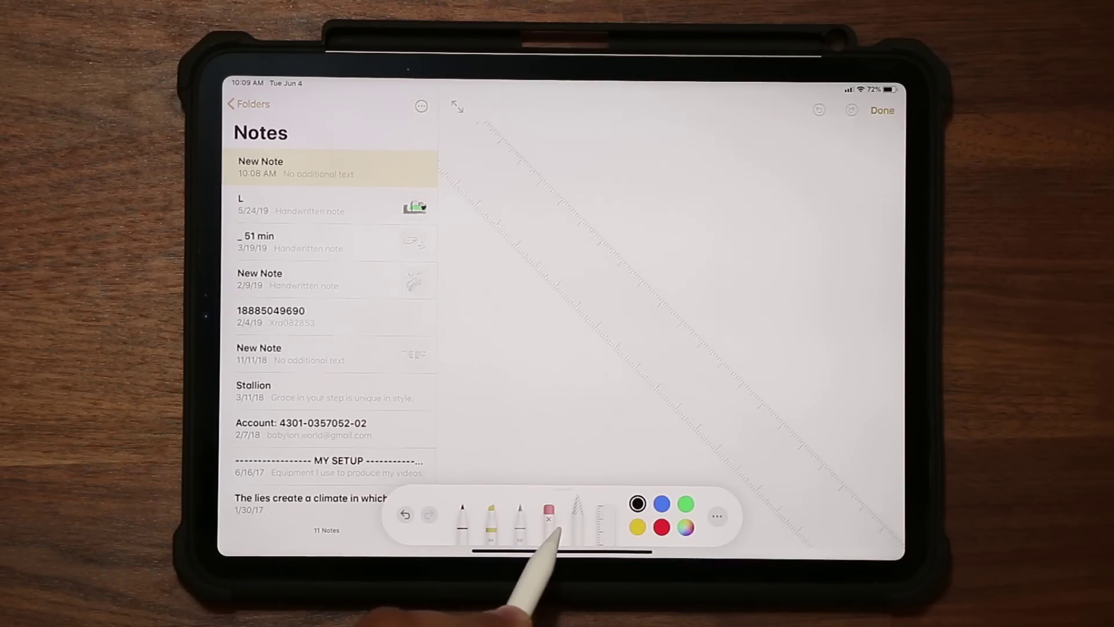
{"action": "left_click", "coordinate": [716, 516]}
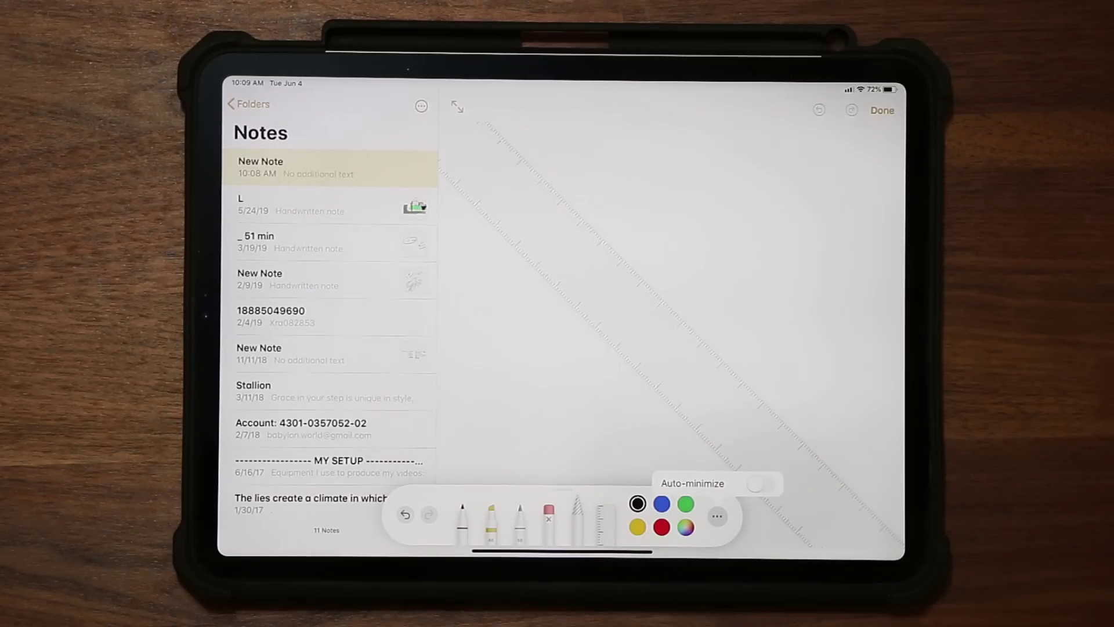
{"action": "left_click", "coordinate": [757, 482]}
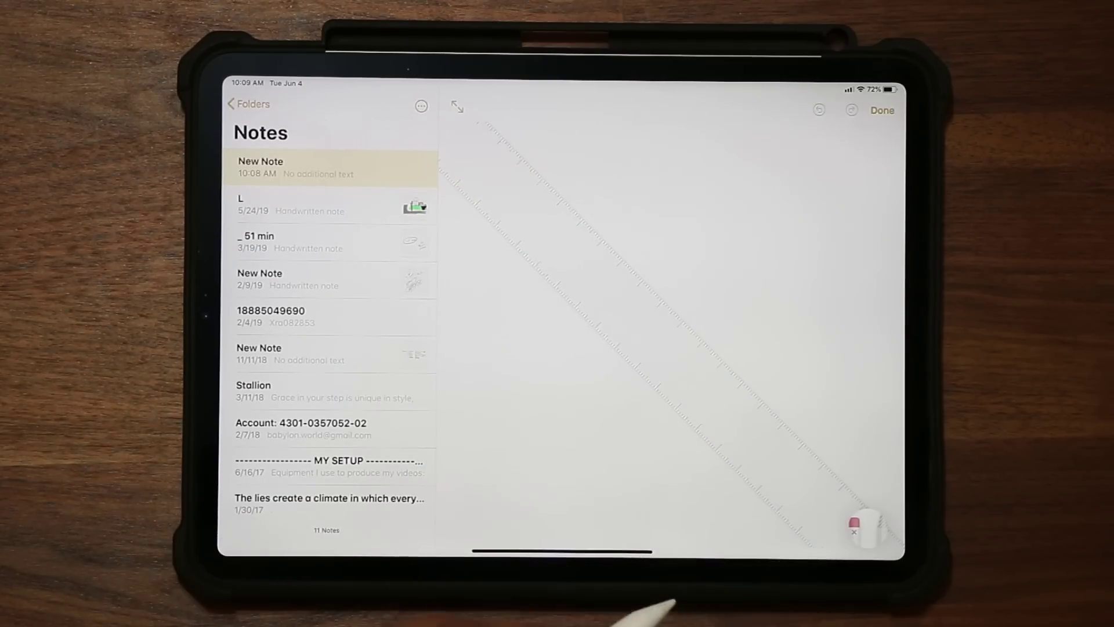
- Reposition the drawing palette, docking it vertically along the right edge, then pick it up again
{"action": "left_click", "coordinate": [861, 527]}
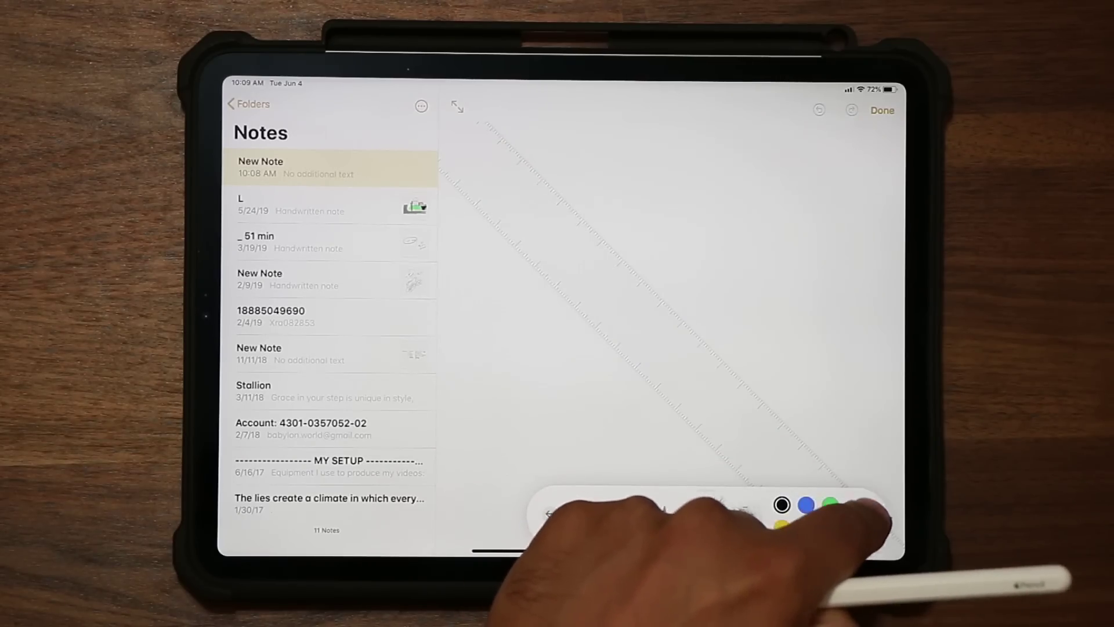
{"action": "left_click_drag", "start_coordinate": [857, 517], "coordinate": [697, 557]}
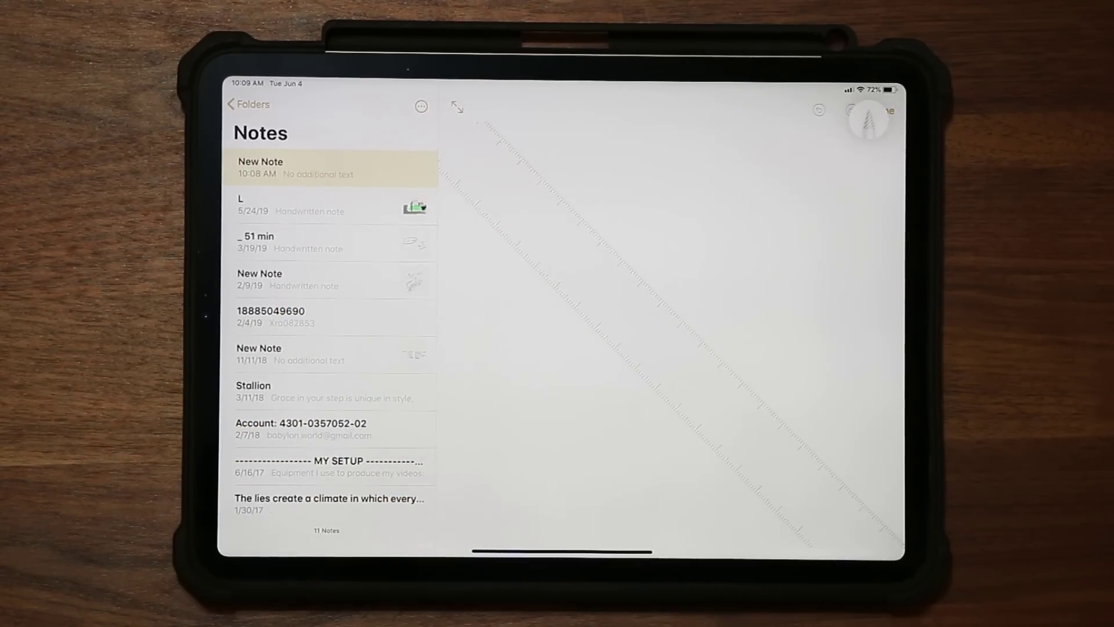
{"action": "left_click", "coordinate": [869, 120]}
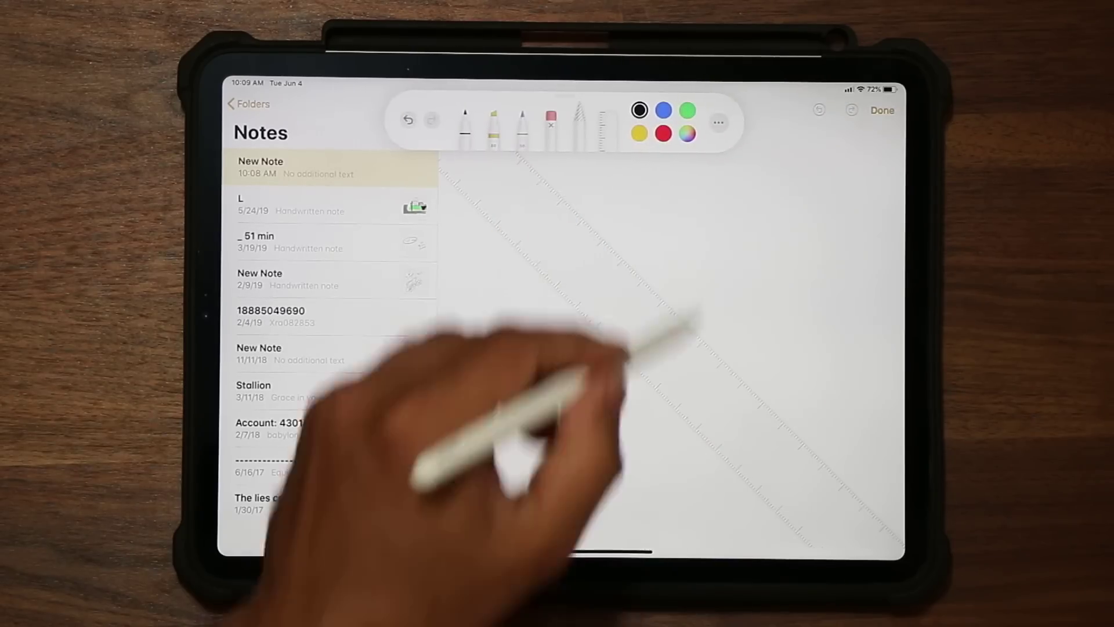
{"action": "left_click_drag", "start_coordinate": [558, 100], "coordinate": [862, 313]}
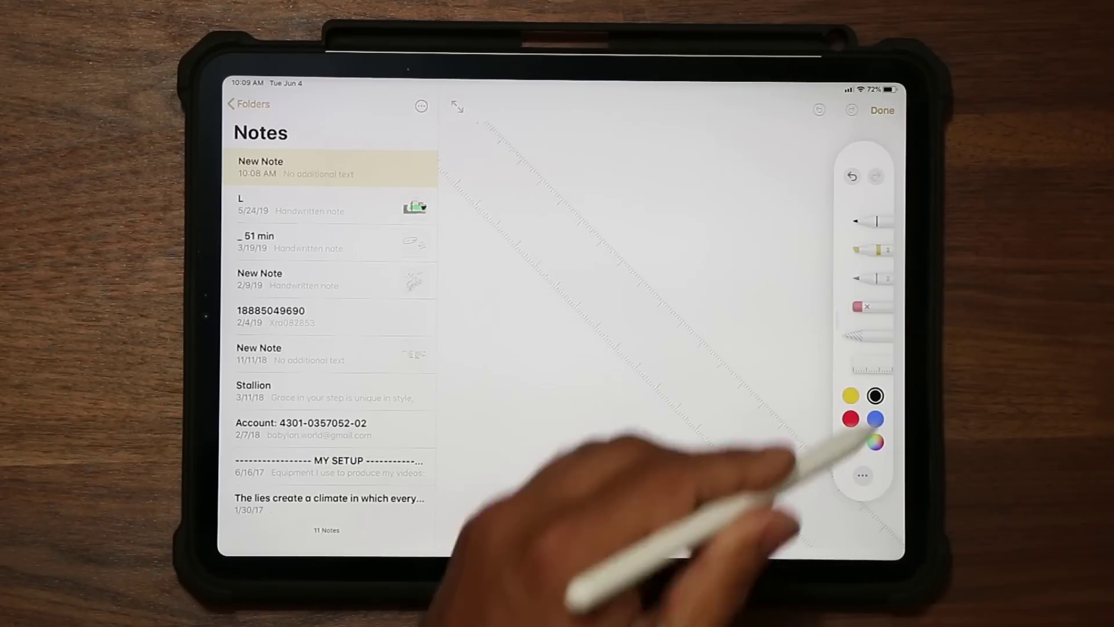
{"action": "mouse_move", "coordinate": [857, 330]}
{"action": "left_mouse_down"}
{"action": "mouse_move", "coordinate": [609, 435]}
{"action": "mouse_move", "coordinate": [557, 513]}
{"action": "mouse_move", "coordinate": [561, 348]}
{"action": "left_mouse_up"}
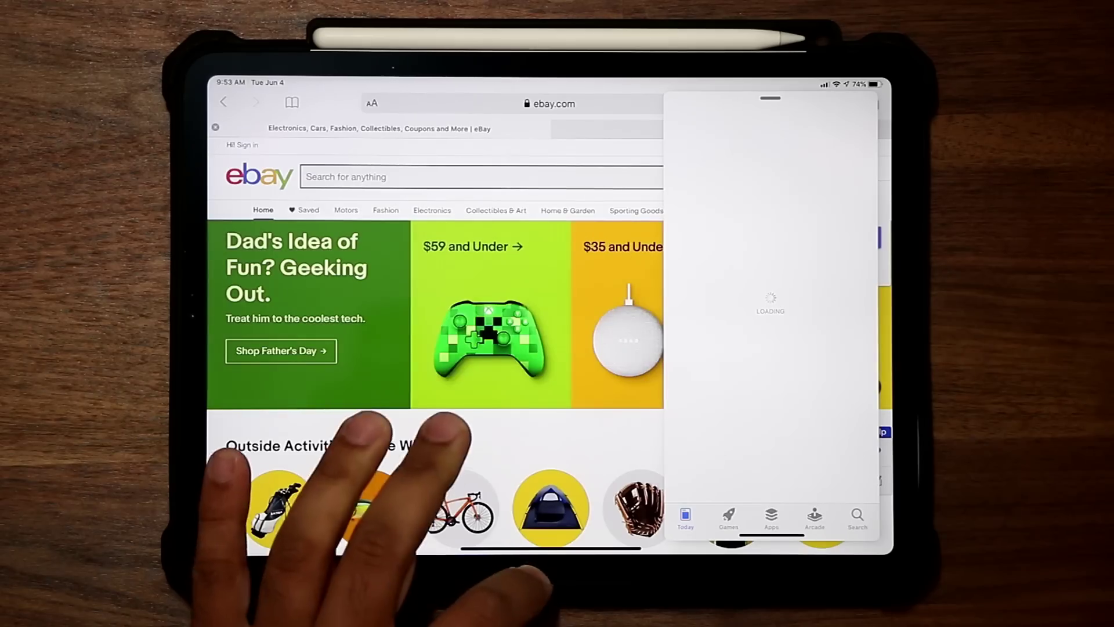
- Switch the Music Slide Over panel to browsing and bring App Store to the front
{"action": "left_click_drag", "start_coordinate": [392, 548], "coordinate": [392, 488]}
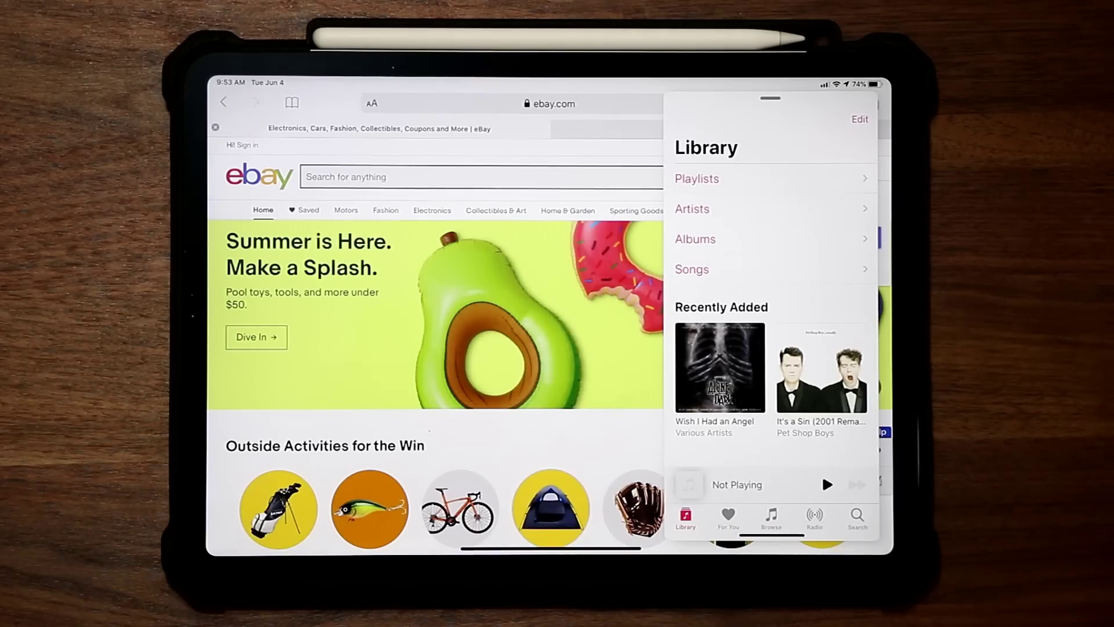
{"action": "left_click", "coordinate": [771, 518]}
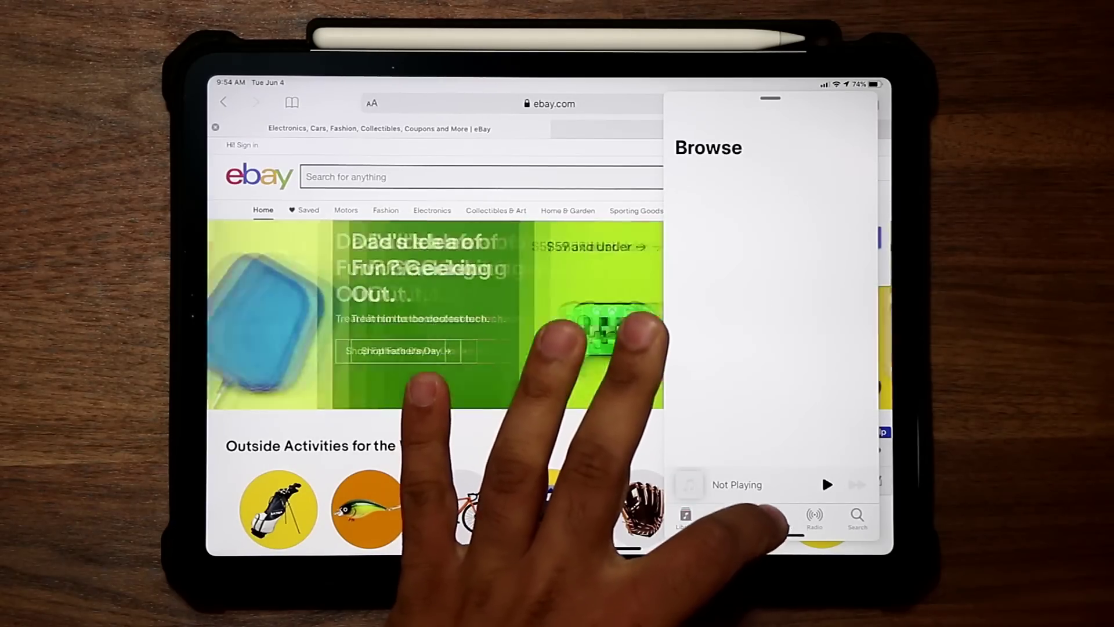
{"action": "left_click_drag", "start_coordinate": [771, 543], "coordinate": [771, 366]}
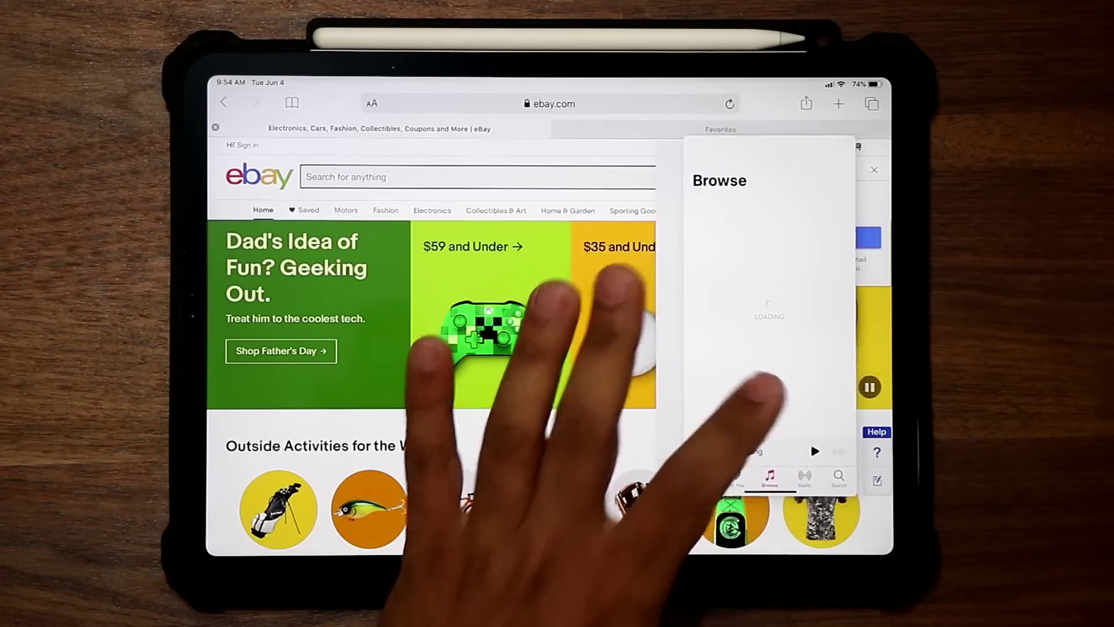
{"action": "left_click", "coordinate": [609, 288]}
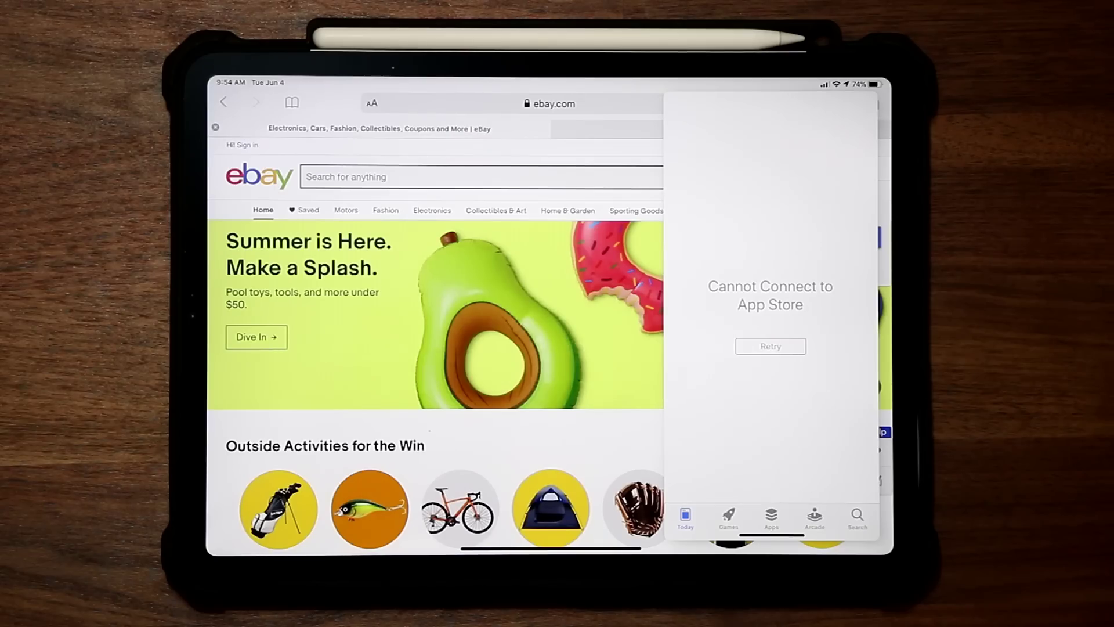
- Add Calculator to Slide Over, enter a zero, then bring Music back to the front
{"action": "left_click_drag", "start_coordinate": [548, 550], "coordinate": [549, 513]}
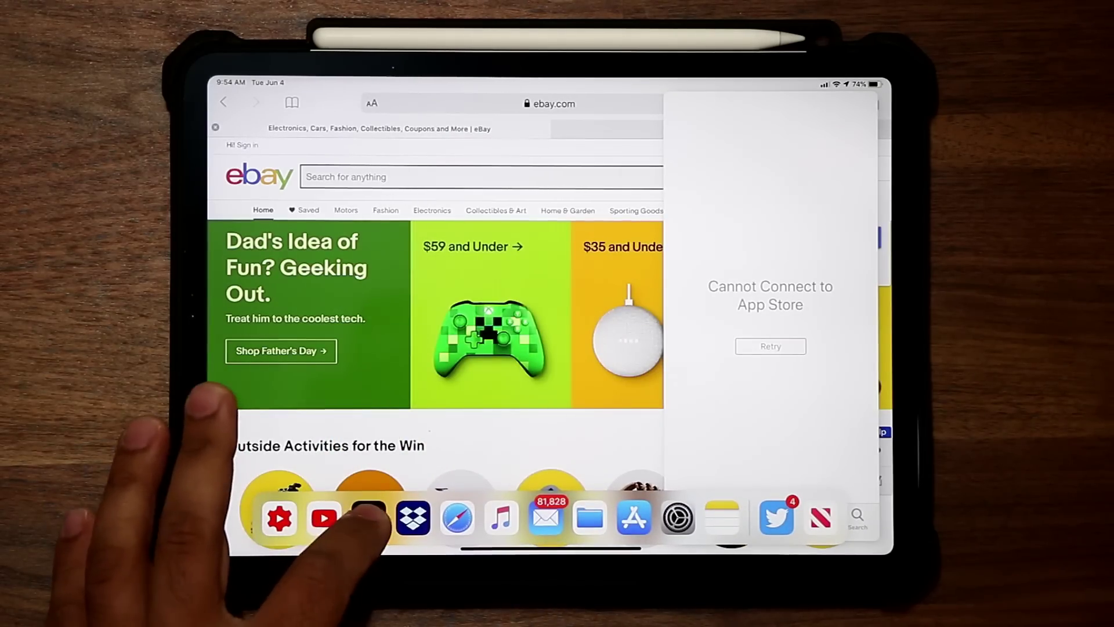
{"action": "left_click_drag", "start_coordinate": [368, 519], "coordinate": [770, 287]}
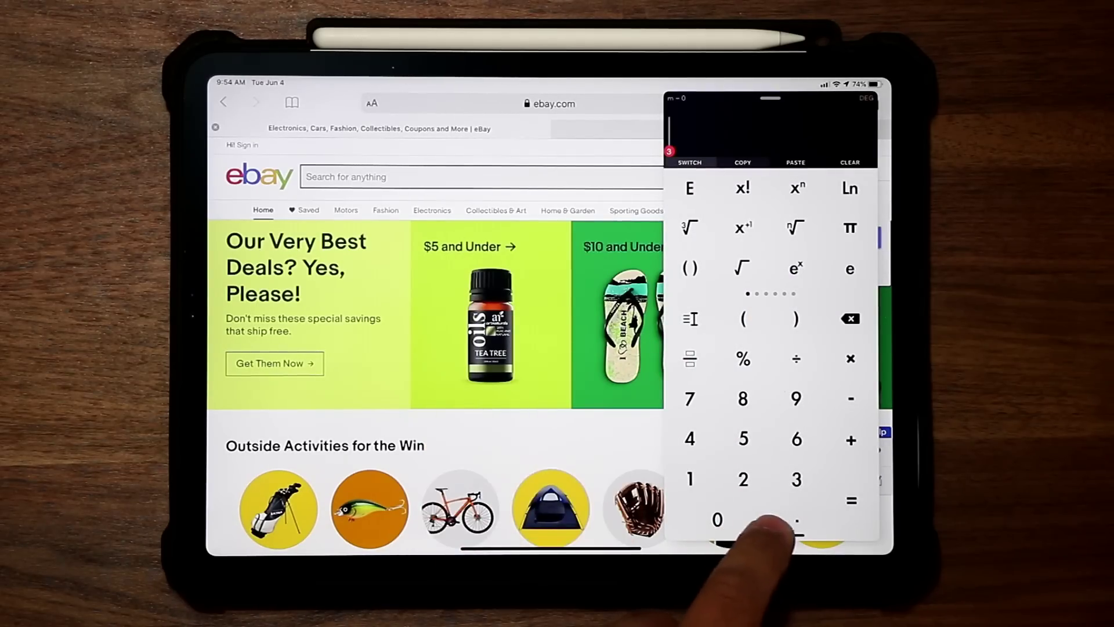
{"action": "left_click", "coordinate": [718, 520]}
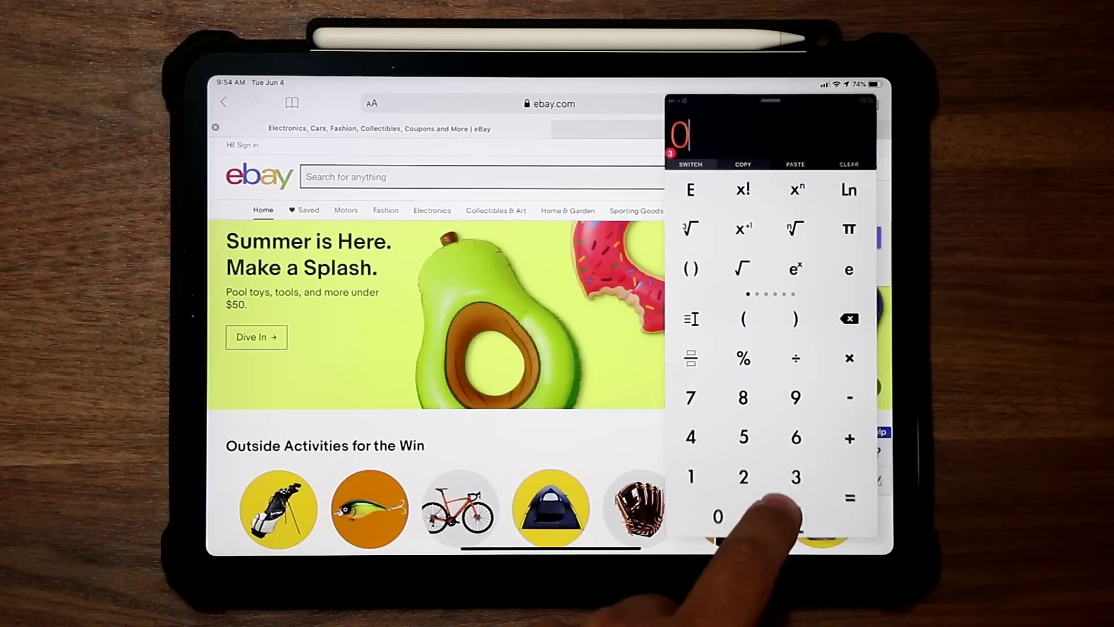
{"action": "left_click_drag", "start_coordinate": [770, 547], "coordinate": [771, 392]}
{"action": "left_click", "coordinate": [453, 331]}
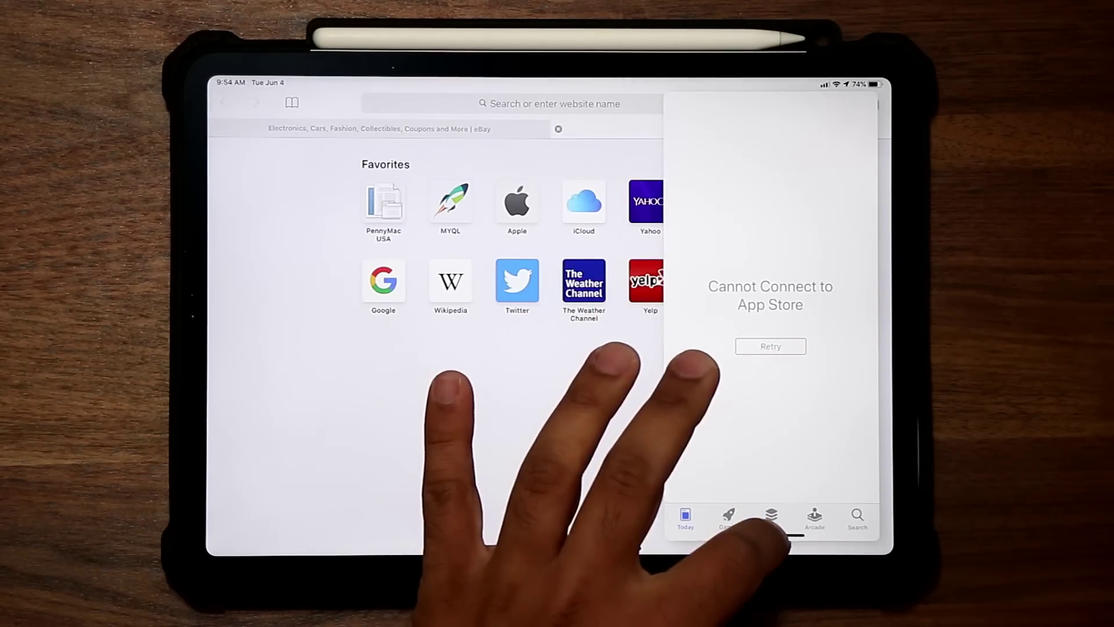
- Dismiss Calculator and Music from the Slide Over stack and go to the Home Screen
{"action": "left_click_drag", "start_coordinate": [769, 535], "coordinate": [771, 366]}
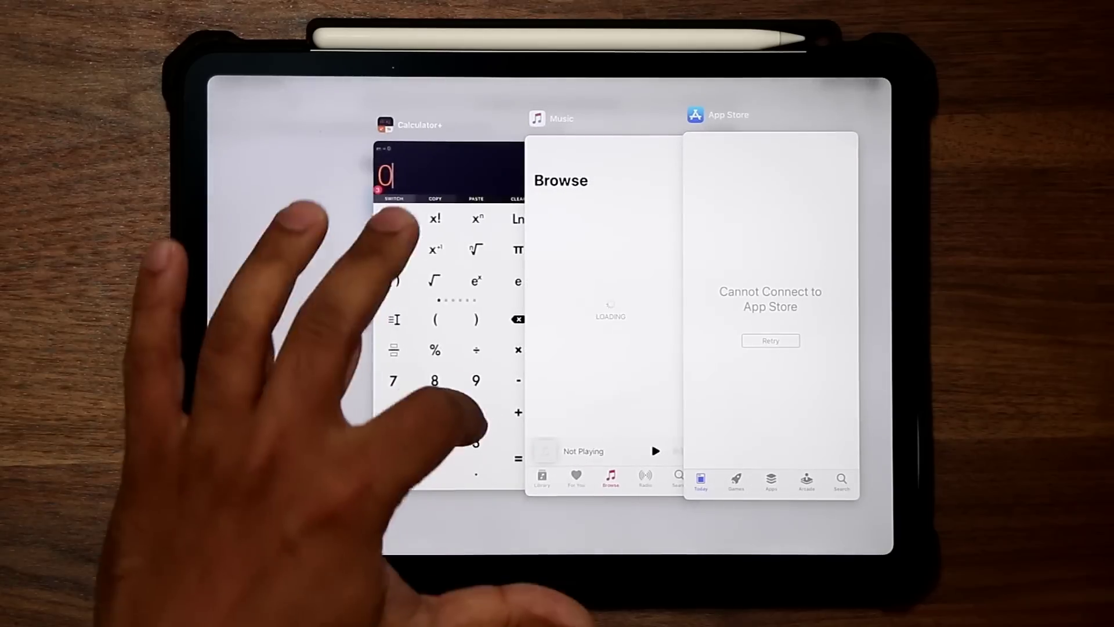
{"action": "left_click_drag", "start_coordinate": [449, 348], "coordinate": [448, 131]}
{"action": "left_click_drag", "start_coordinate": [606, 348], "coordinate": [605, 131]}
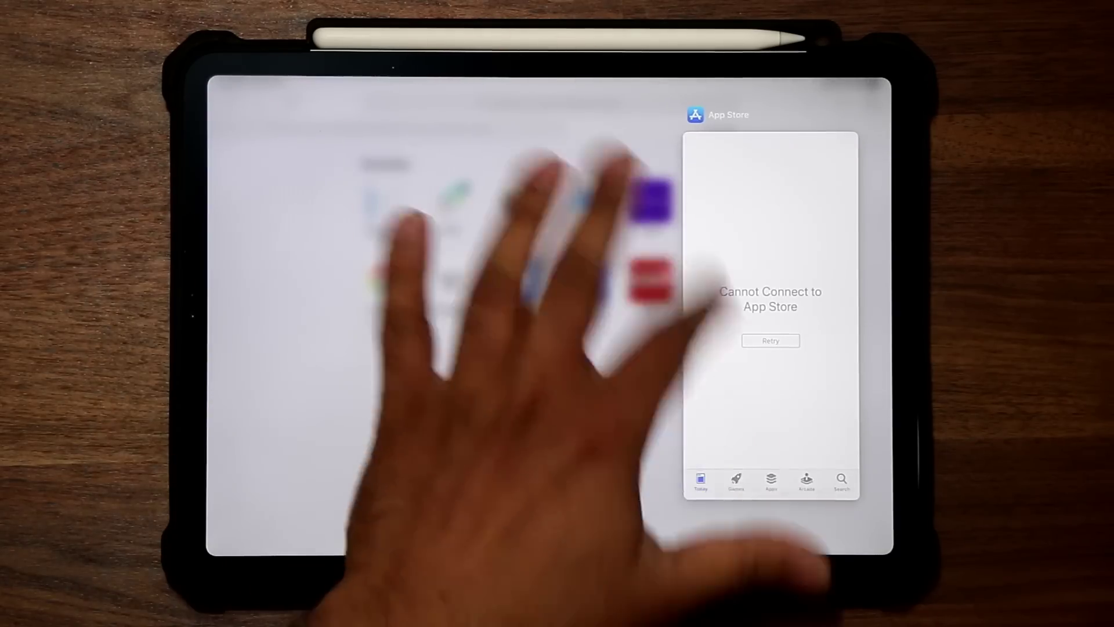
{"action": "left_click", "coordinate": [435, 349]}
{"action": "left_click_drag", "start_coordinate": [452, 549], "coordinate": [453, 419]}
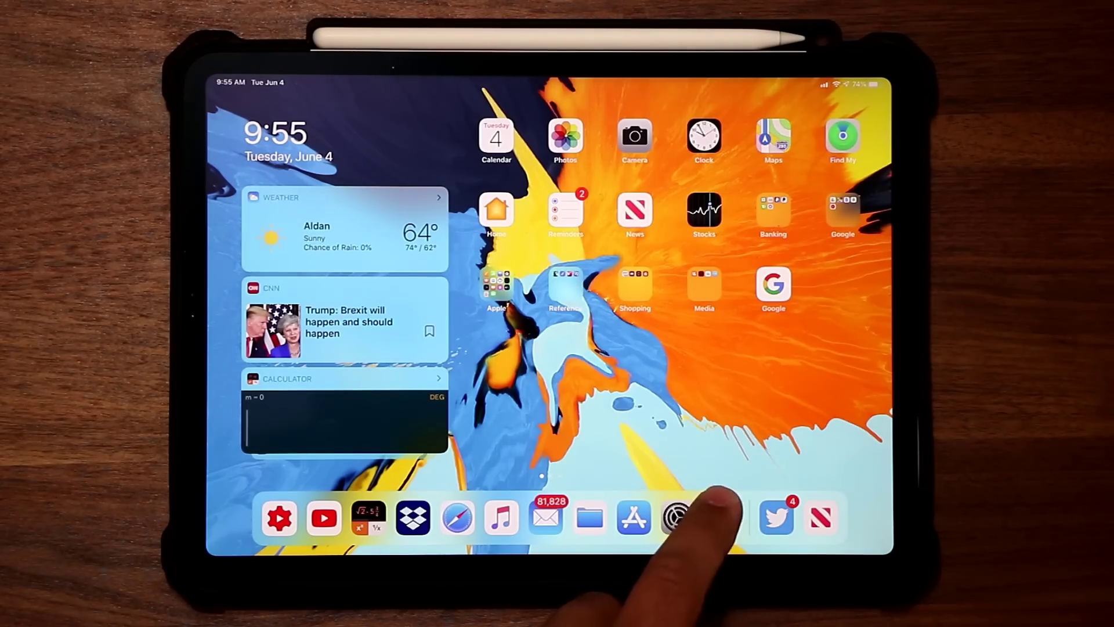
- Open Notes and start a new blank note
{"action": "left_click", "coordinate": [681, 518]}
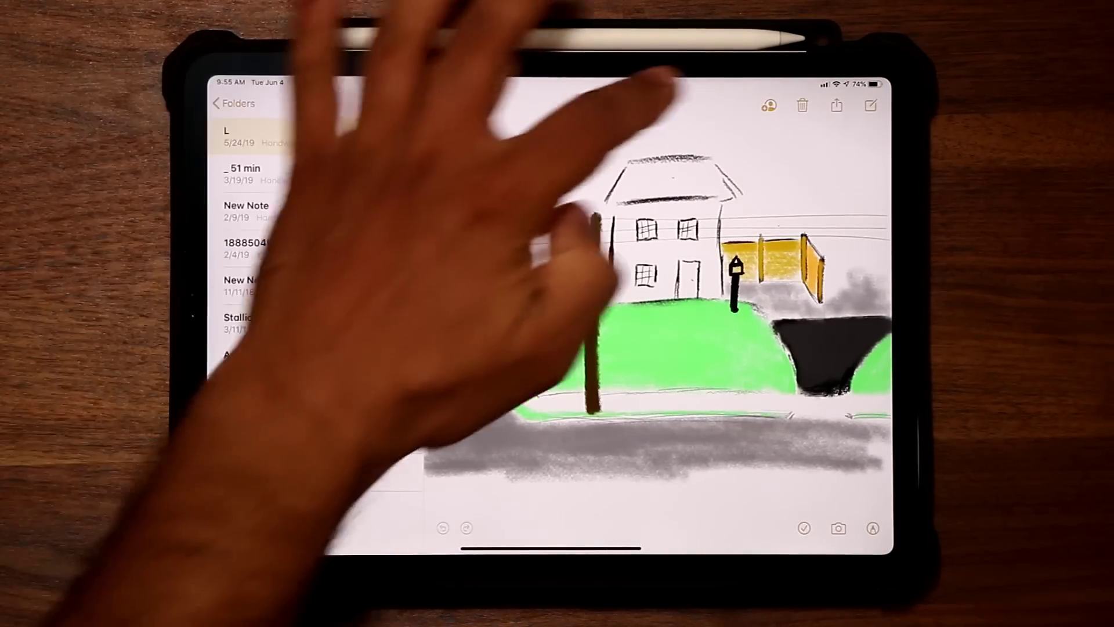
{"action": "left_click", "coordinate": [871, 105]}
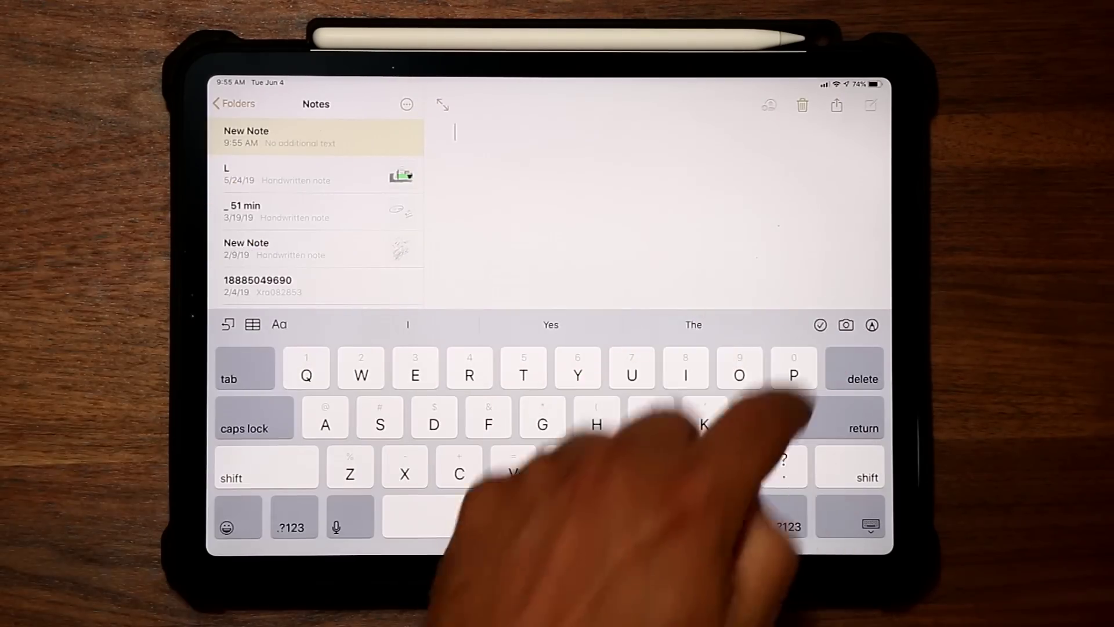
{"action": "left_click_drag", "start_coordinate": [261, 140], "coordinate": [287, 155]}
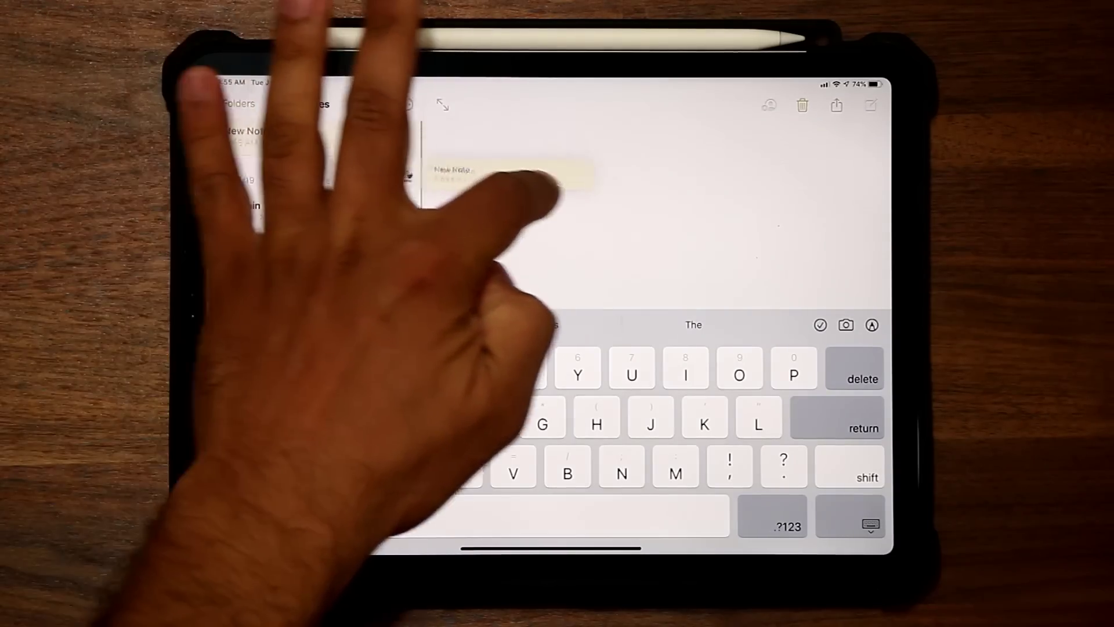
{"action": "left_click", "coordinate": [678, 226]}
- Split the note into two side-by-side Notes windows, resize them, then put Safari on the right half
{"action": "left_click_drag", "start_coordinate": [871, 83], "coordinate": [879, 262]}
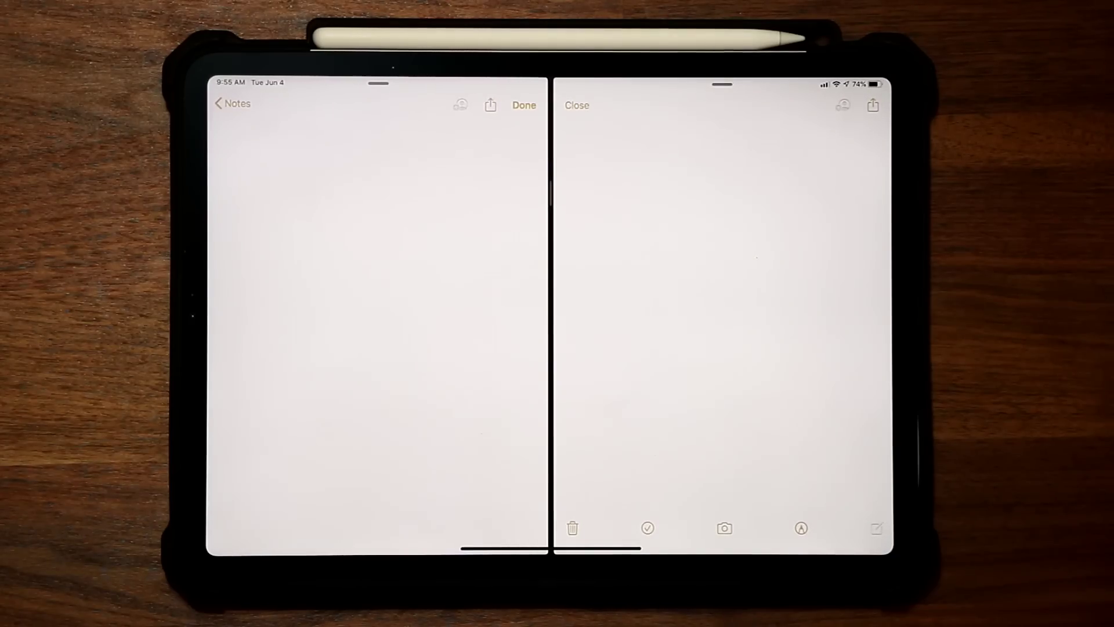
{"action": "left_click", "coordinate": [252, 131]}
{"action": "left_click", "coordinate": [662, 262]}
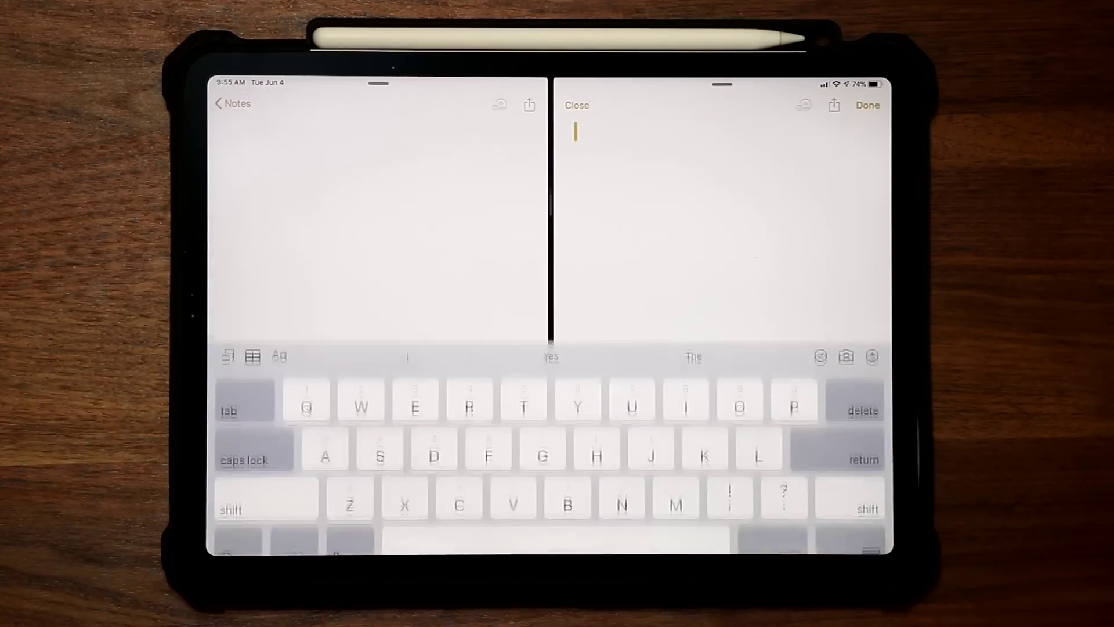
{"action": "left_click_drag", "start_coordinate": [550, 196], "coordinate": [653, 261]}
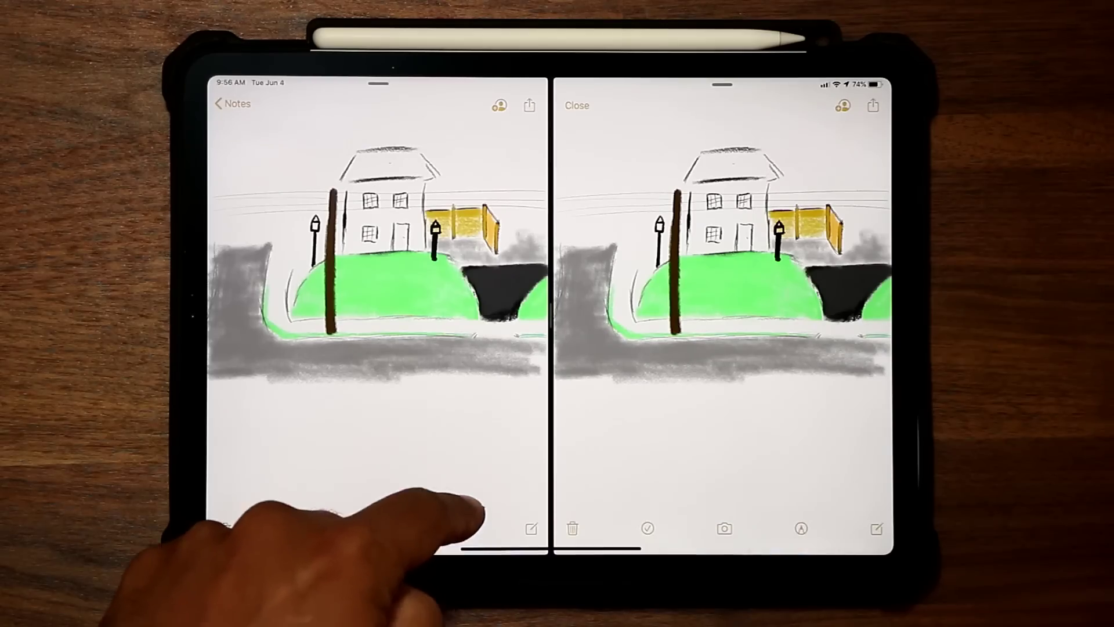
{"action": "left_click_drag", "start_coordinate": [457, 517], "coordinate": [601, 331]}
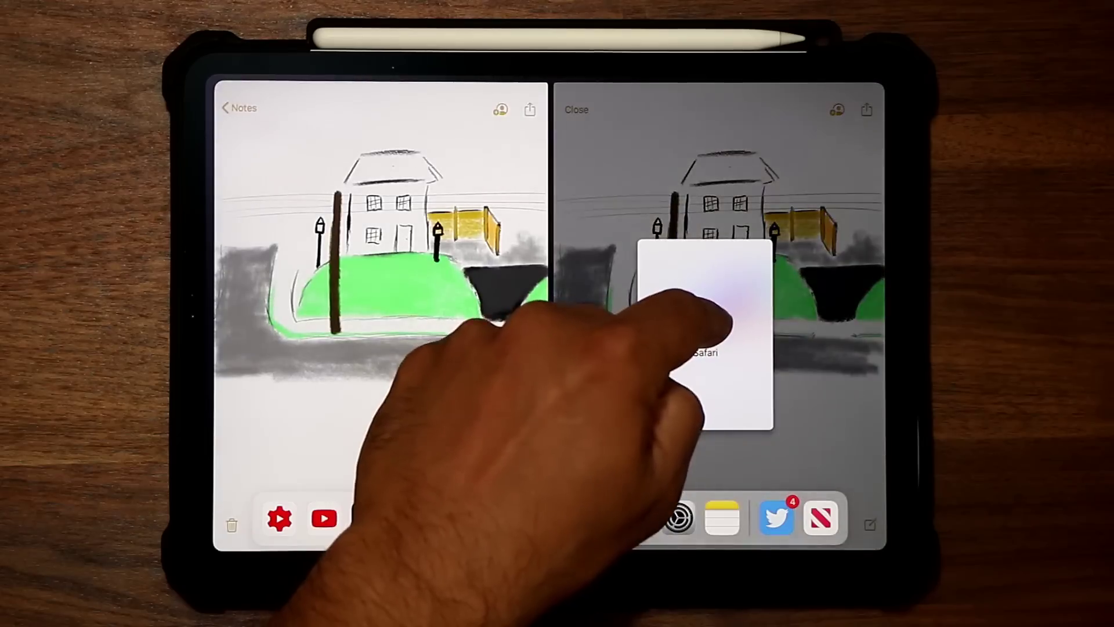
{"action": "left_click_drag", "start_coordinate": [601, 331], "coordinate": [714, 332]}
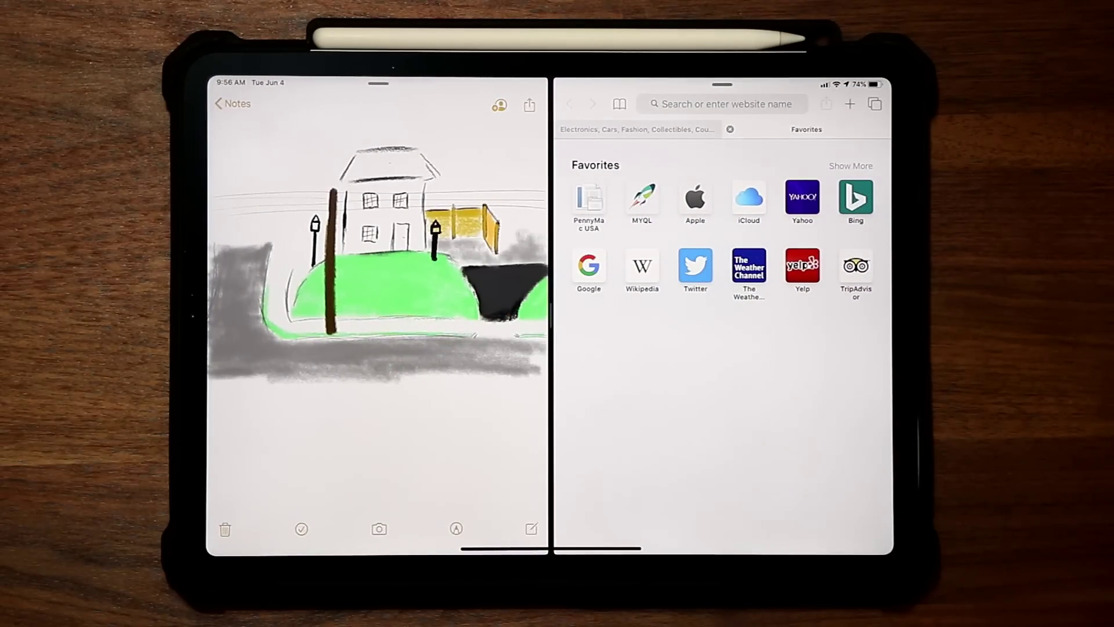
- Reopen the Notes and Safari split view and close Notes so Safari fills the screen
{"action": "key", "text": "super+h"}
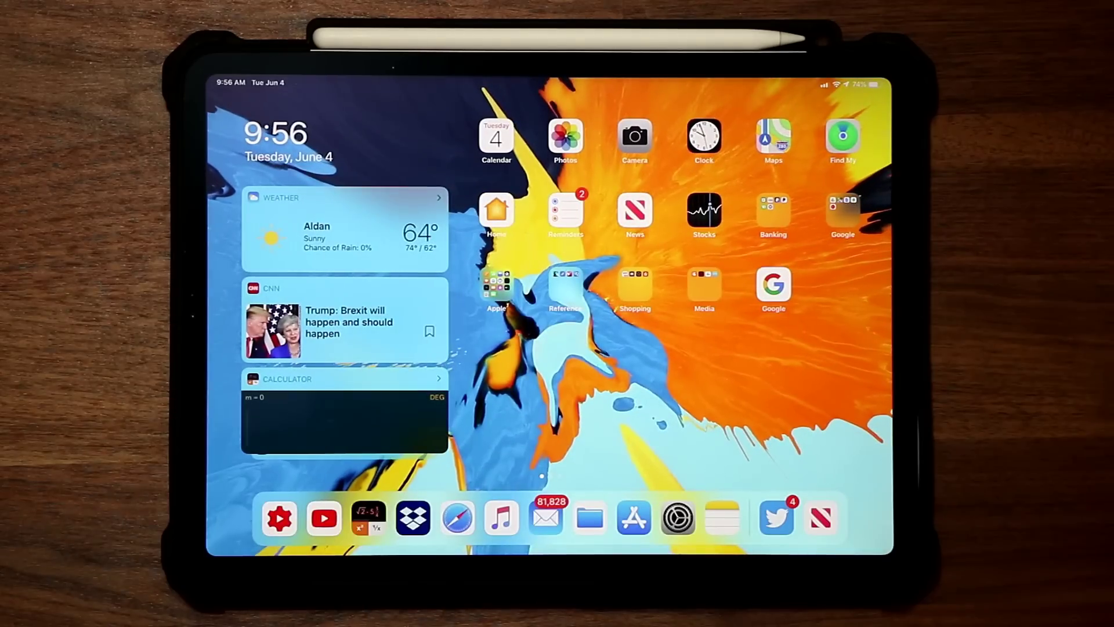
{"action": "left_click", "coordinate": [457, 518]}
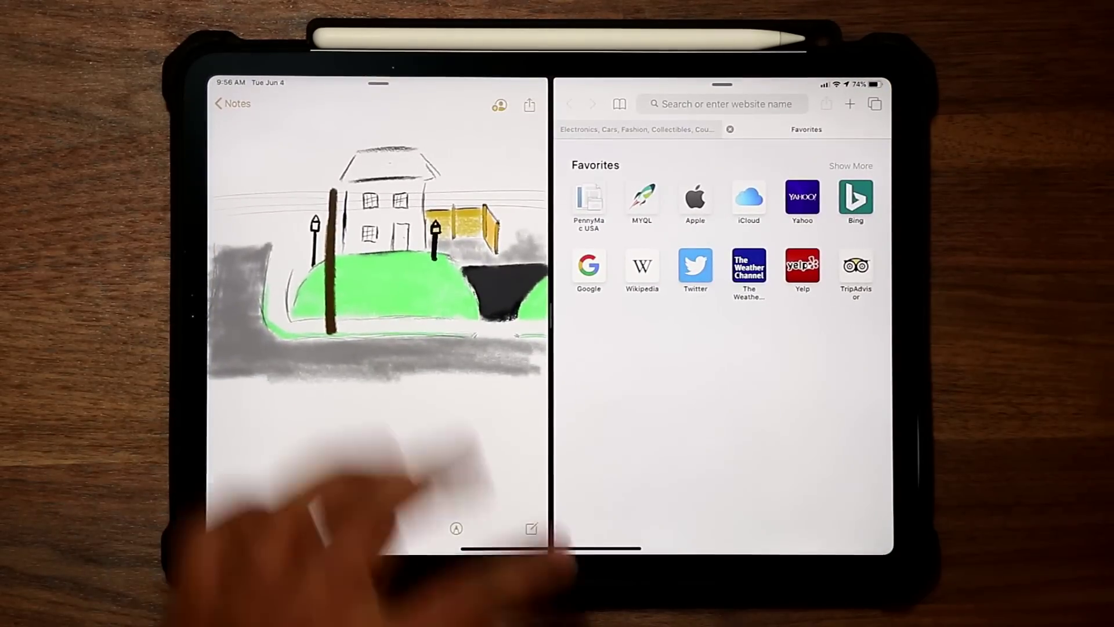
{"action": "left_click_drag", "start_coordinate": [516, 314], "coordinate": [214, 313]}
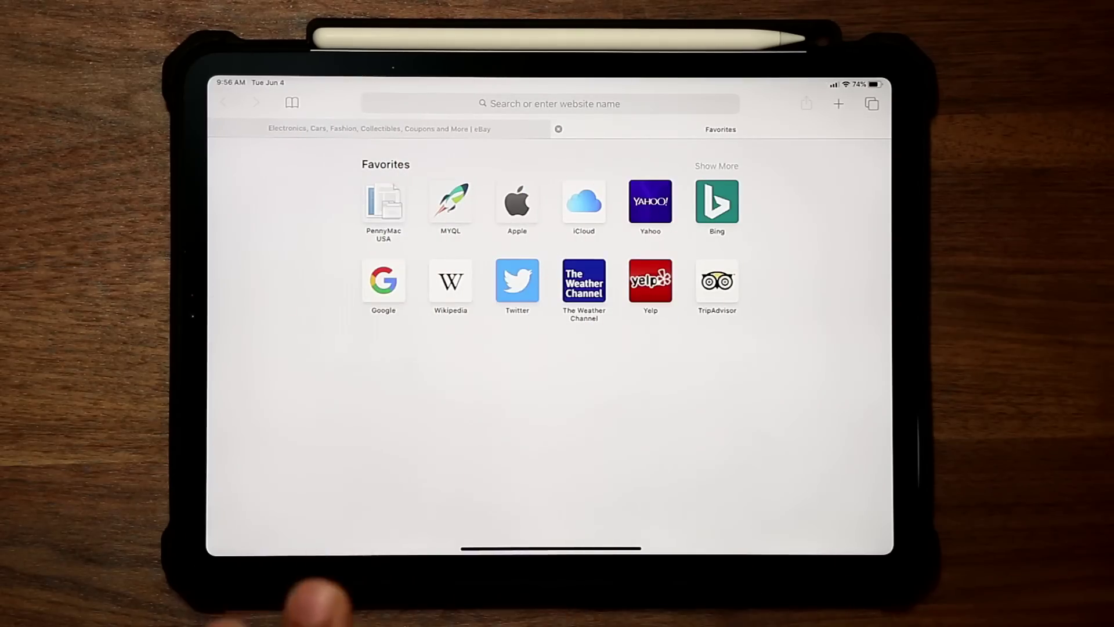
- Open the eBay tab in its own Safari window beside Favorites
{"action": "left_click", "coordinate": [409, 128]}
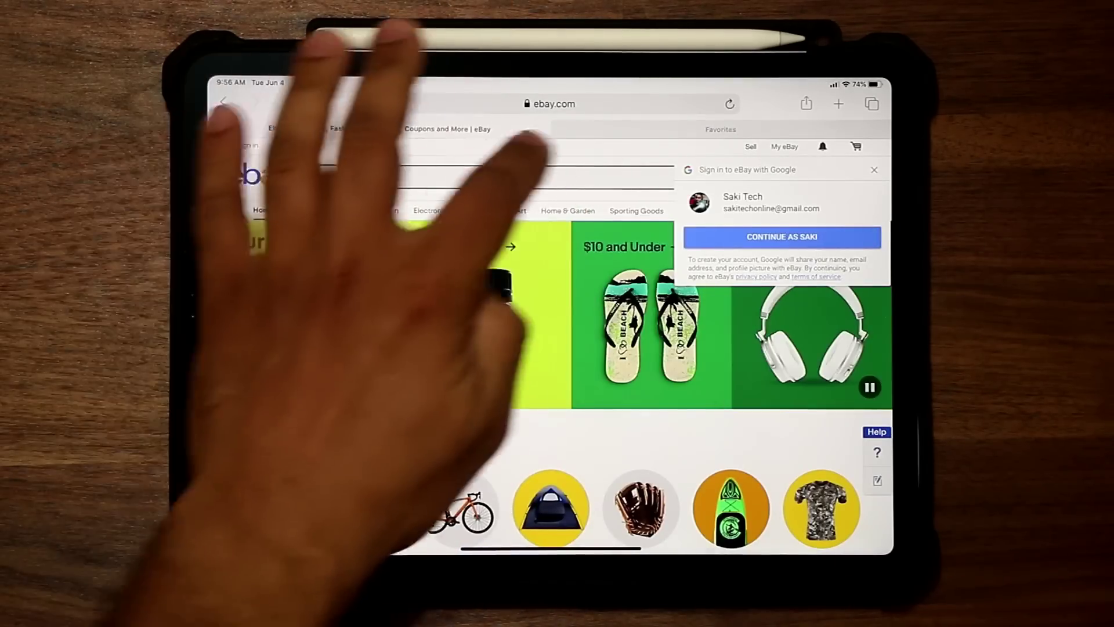
{"action": "left_click", "coordinate": [720, 129]}
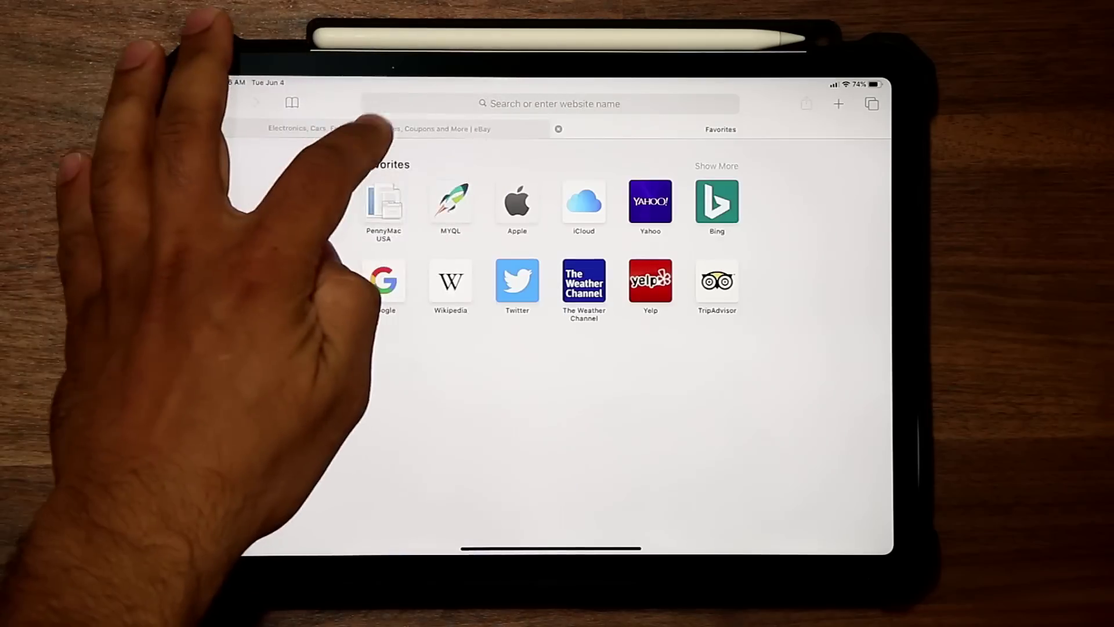
{"action": "left_click", "coordinate": [383, 129]}
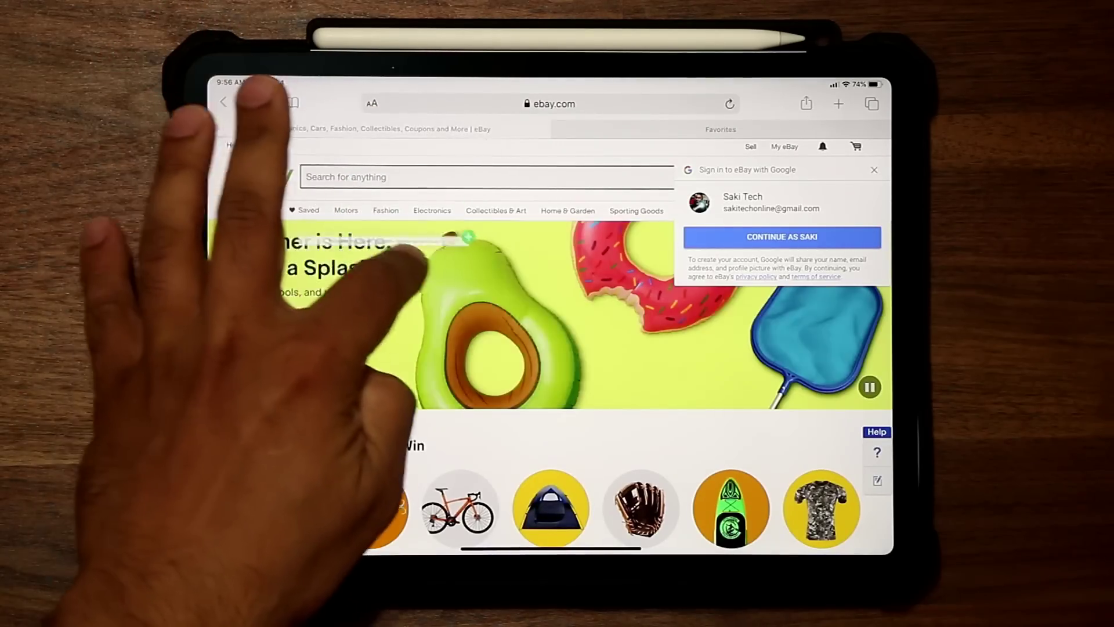
{"action": "left_click_drag", "start_coordinate": [609, 131], "coordinate": [862, 314]}
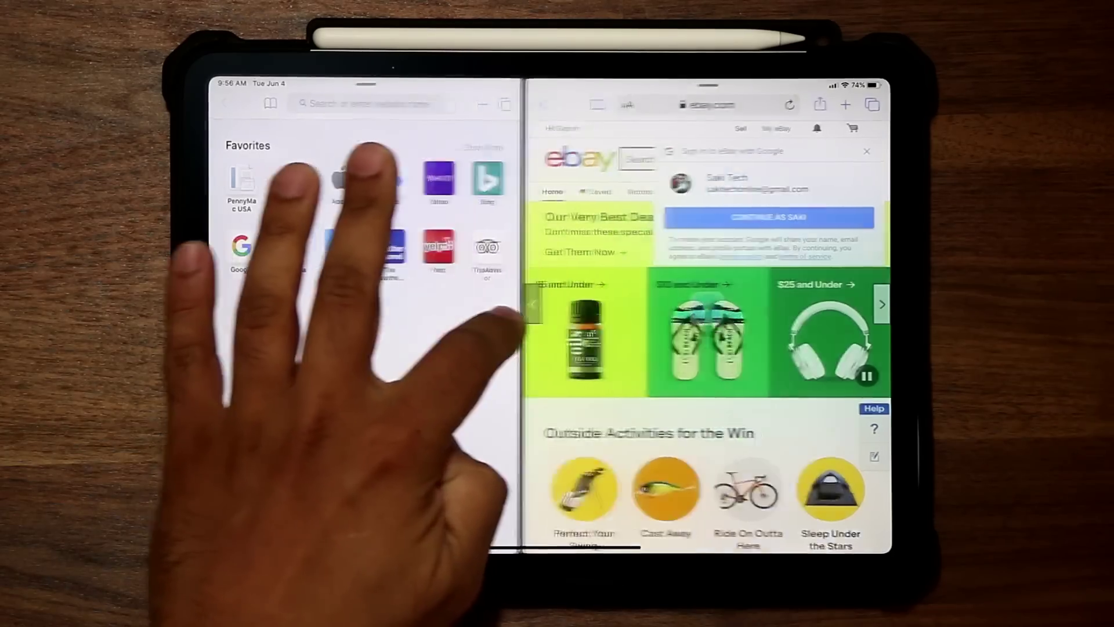
- Resize the two Safari windows back to equal widths and return to the Home Screen
{"action": "left_click_drag", "start_coordinate": [551, 306], "coordinate": [670, 314]}
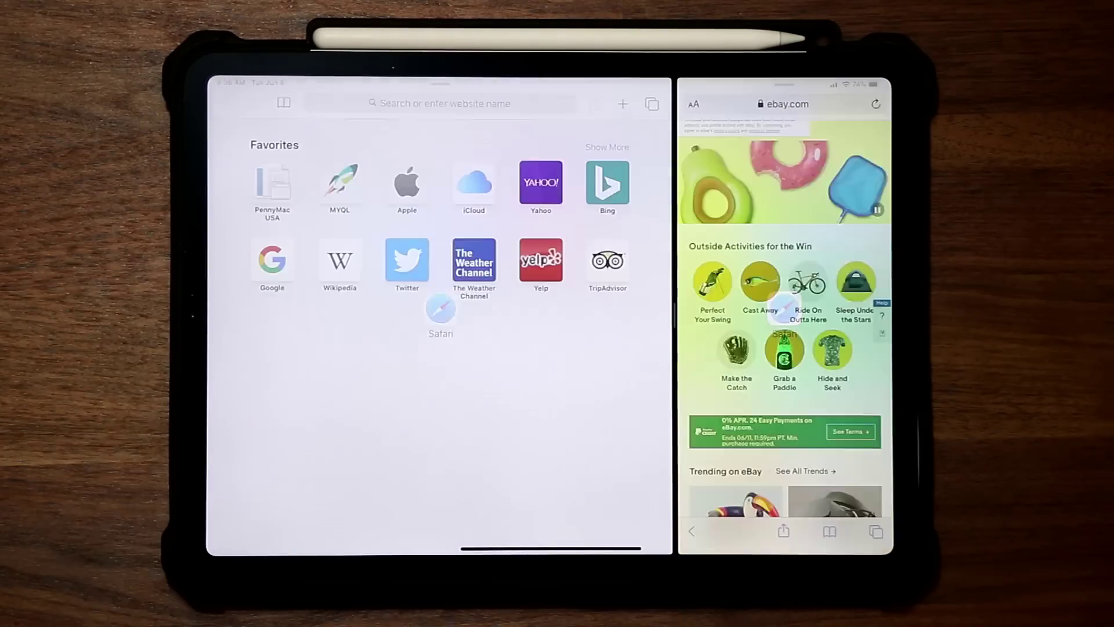
{"action": "left_click_drag", "start_coordinate": [674, 313], "coordinate": [550, 314]}
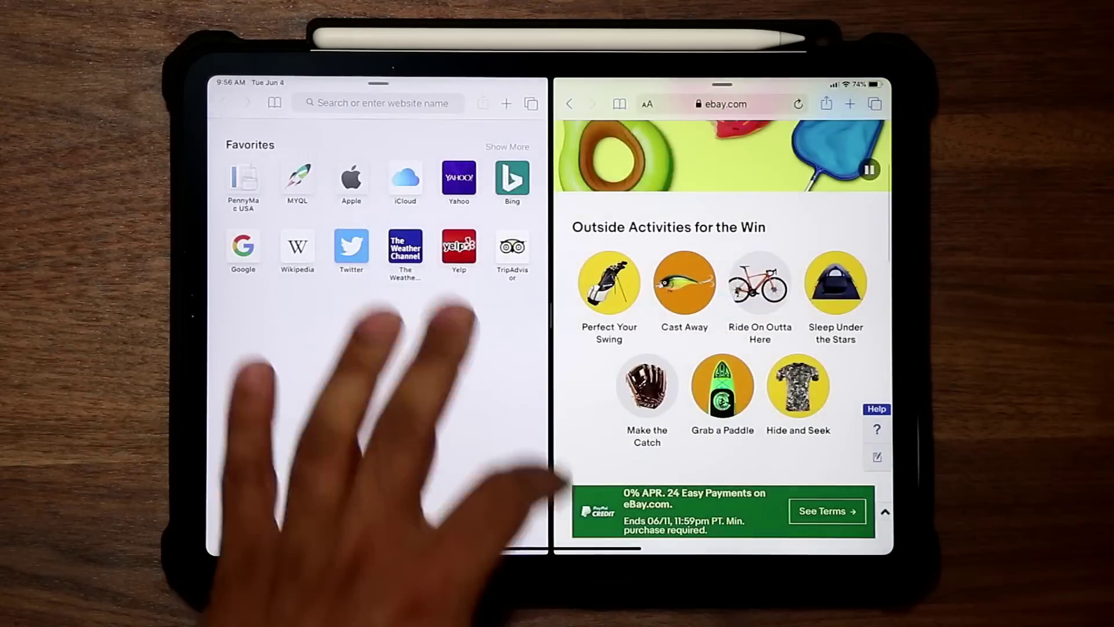
{"action": "left_click_drag", "start_coordinate": [505, 548], "coordinate": [505, 330]}
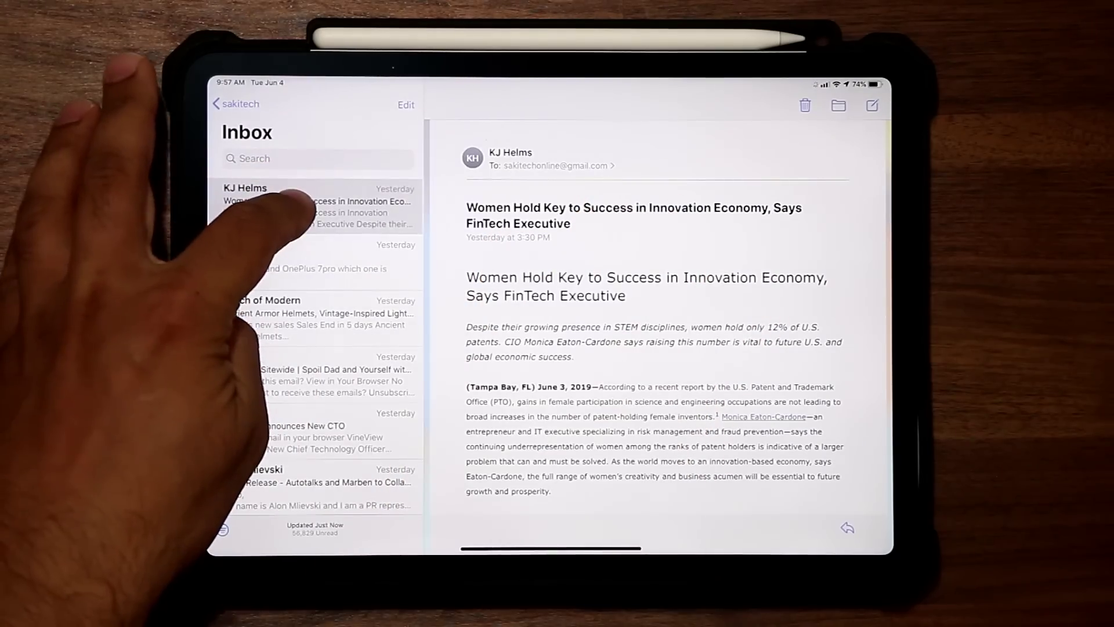
{"action": "right_click", "coordinate": [288, 210]}
{"action": "left_click", "coordinate": [435, 262]}
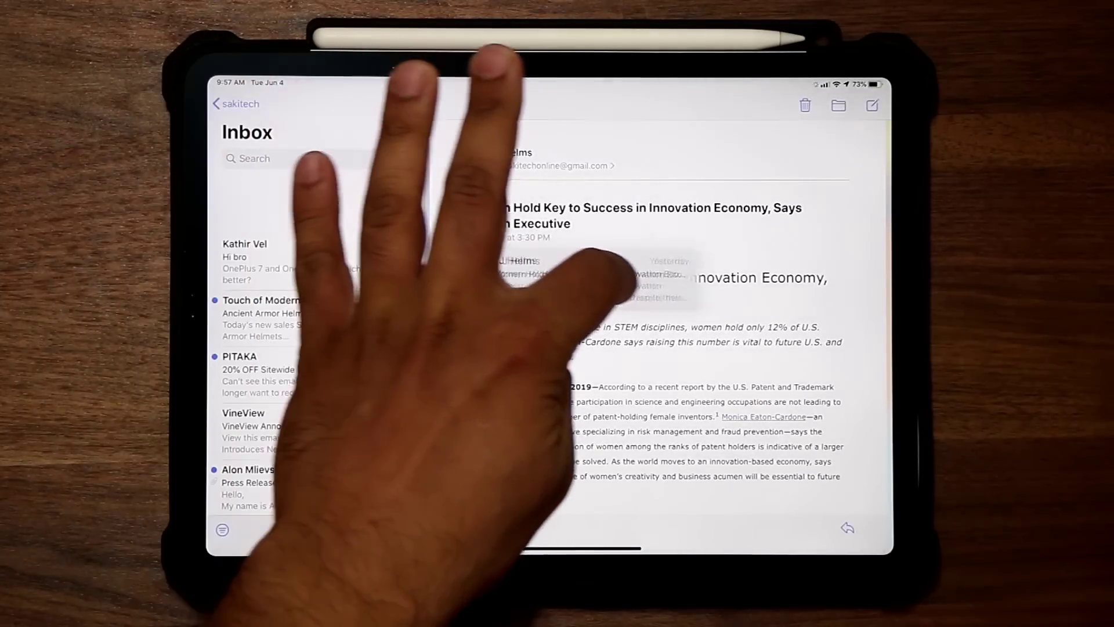
{"action": "left_click_drag", "start_coordinate": [783, 305], "coordinate": [871, 314]}
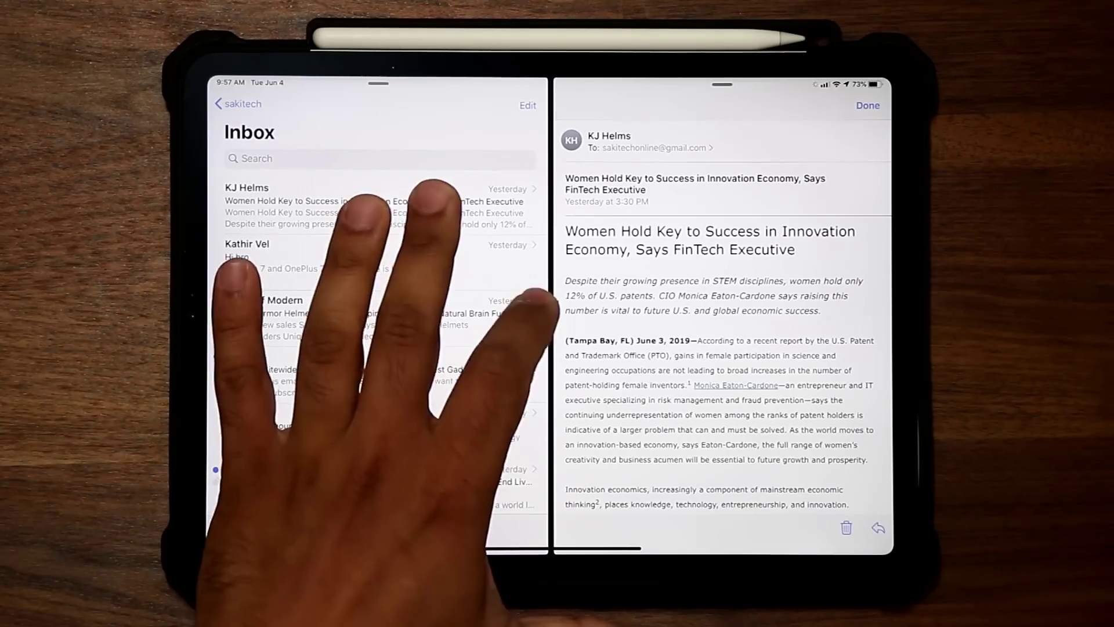
{"action": "left_click_drag", "start_coordinate": [550, 314], "coordinate": [879, 314]}
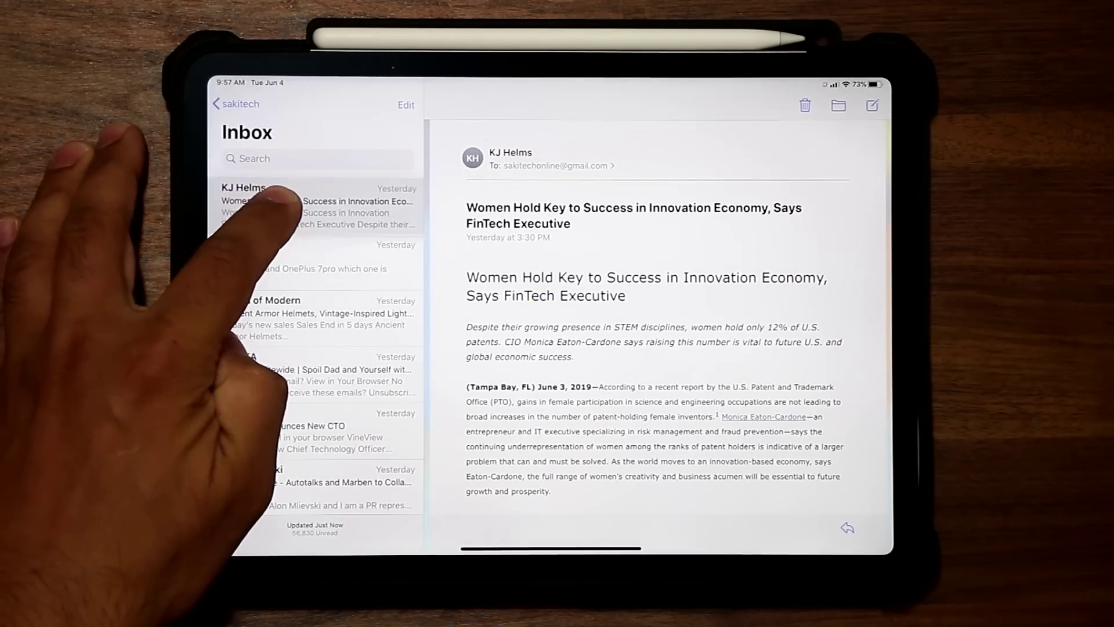
{"action": "right_click", "coordinate": [279, 201]}
{"action": "left_click", "coordinate": [287, 409]}
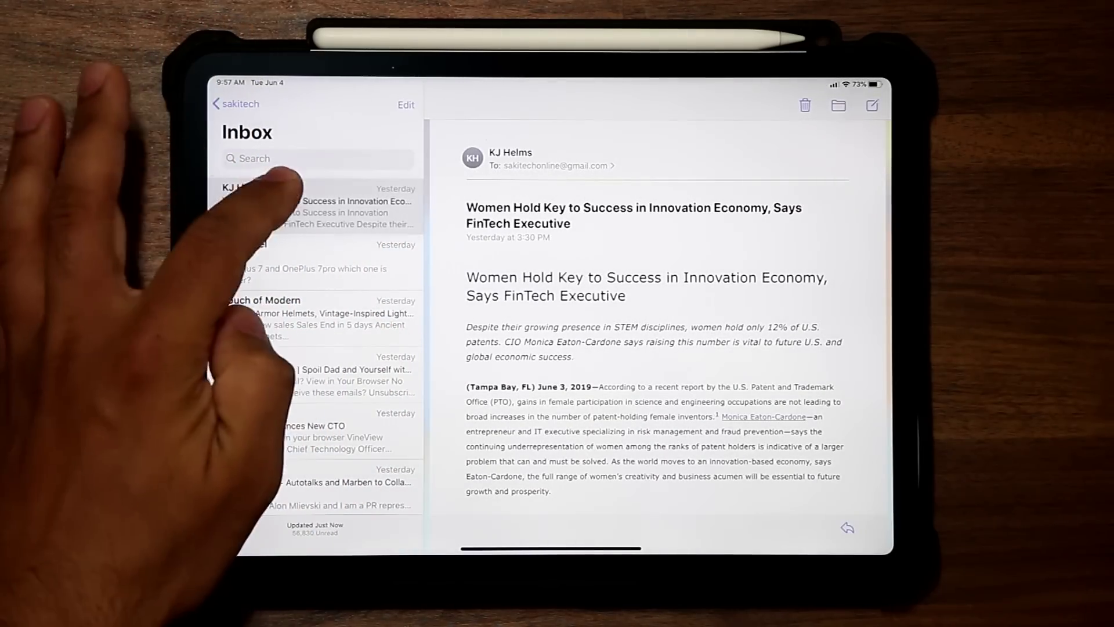
{"action": "right_click", "coordinate": [287, 205]}
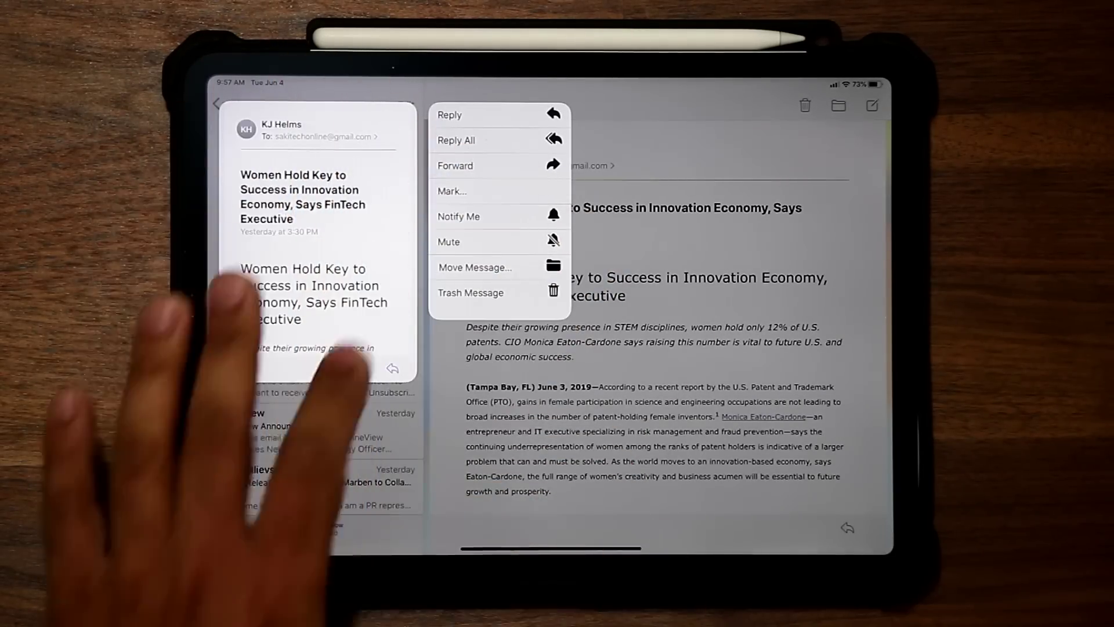
{"action": "left_click", "coordinate": [397, 368]}
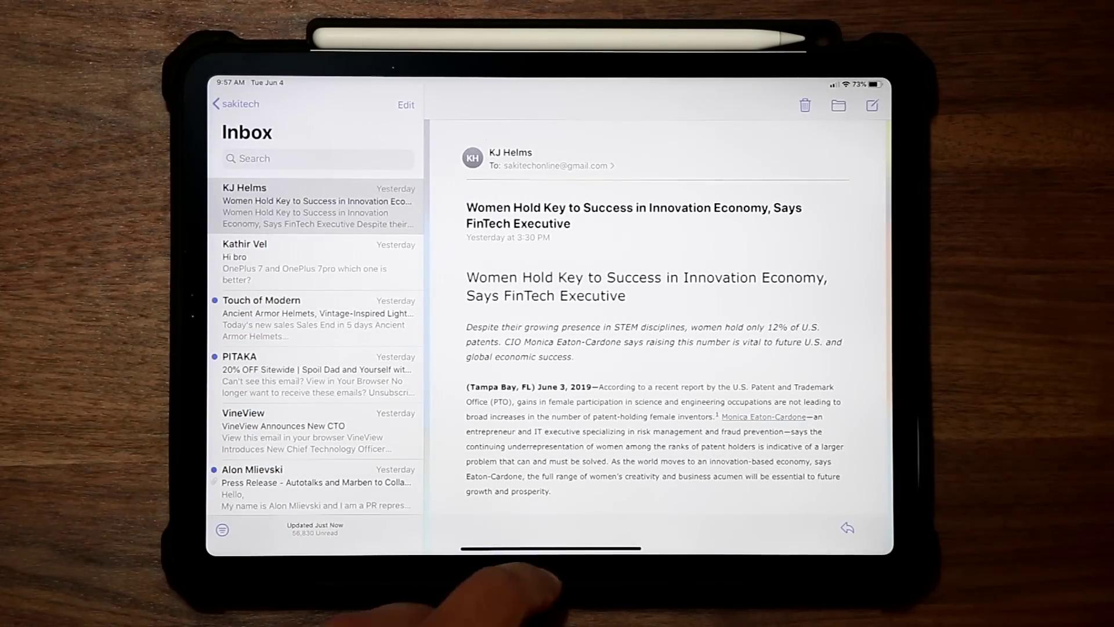
- Leave Mail, close App Store and Mail in the App Switcher, and reopen Safari on eBay
{"action": "left_click_drag", "start_coordinate": [551, 547], "coordinate": [550, 348]}
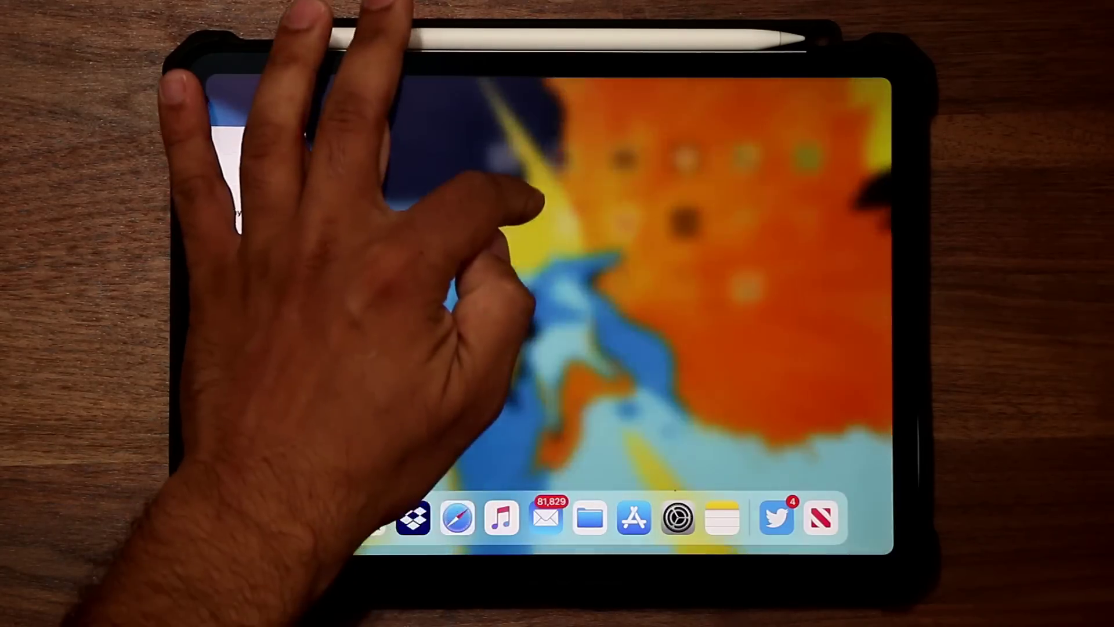
{"action": "left_click_drag", "start_coordinate": [488, 549], "coordinate": [488, 306]}
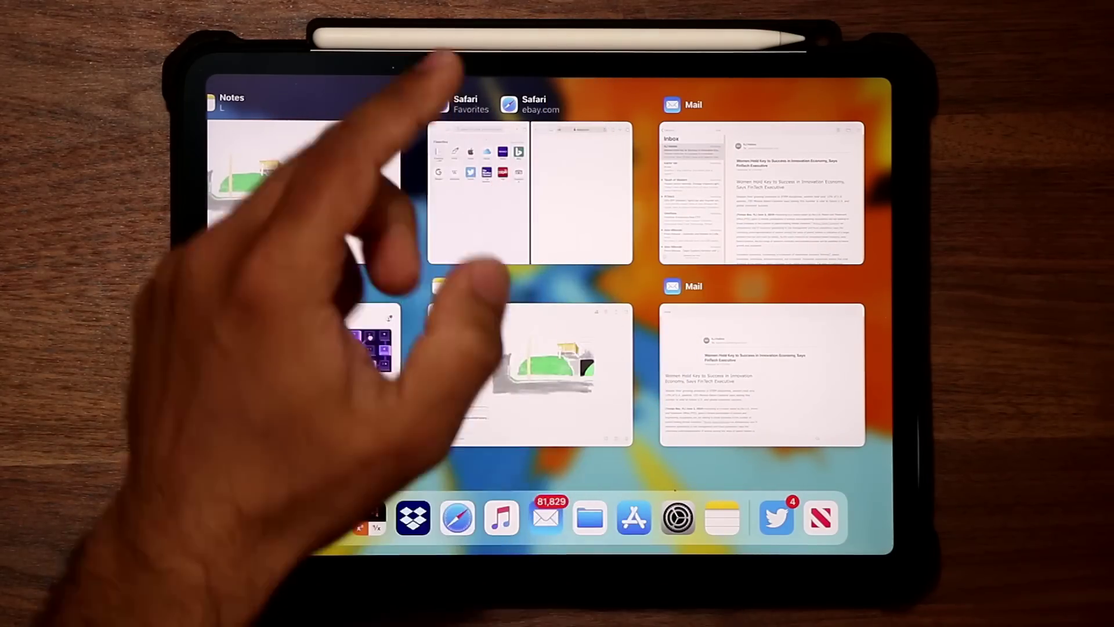
{"action": "mouse_move", "coordinate": [392, 217]}
{"action": "left_mouse_down"}
{"action": "mouse_move", "coordinate": [566, 218]}
{"action": "mouse_move", "coordinate": [393, 218]}
{"action": "left_mouse_up"}
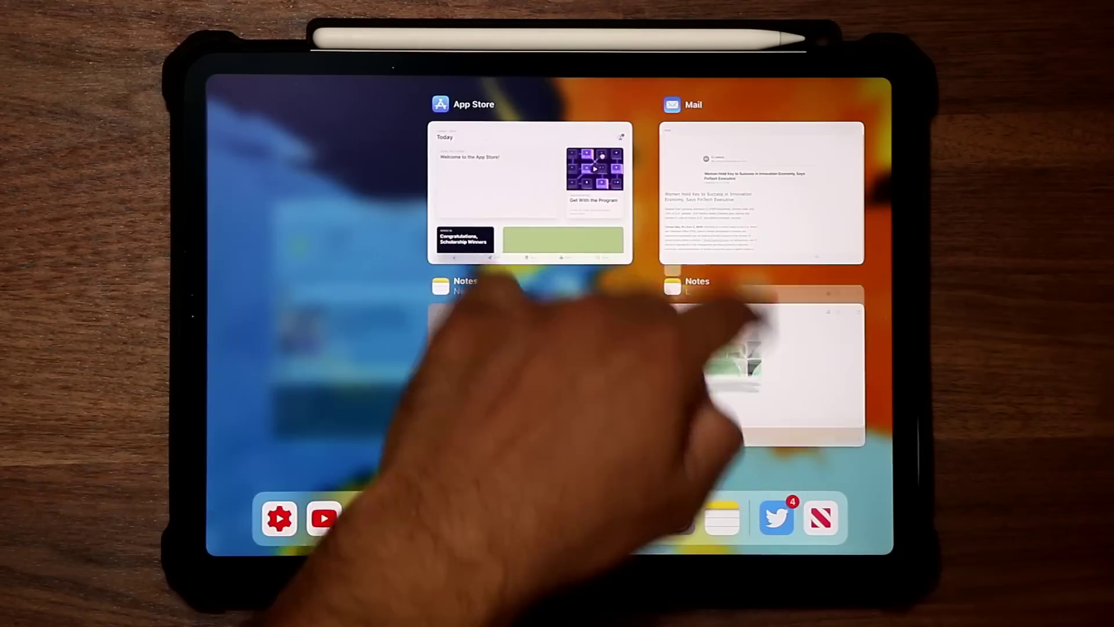
{"action": "left_click_drag", "start_coordinate": [530, 192], "coordinate": [530, 79]}
{"action": "left_click_drag", "start_coordinate": [732, 200], "coordinate": [732, 78]}
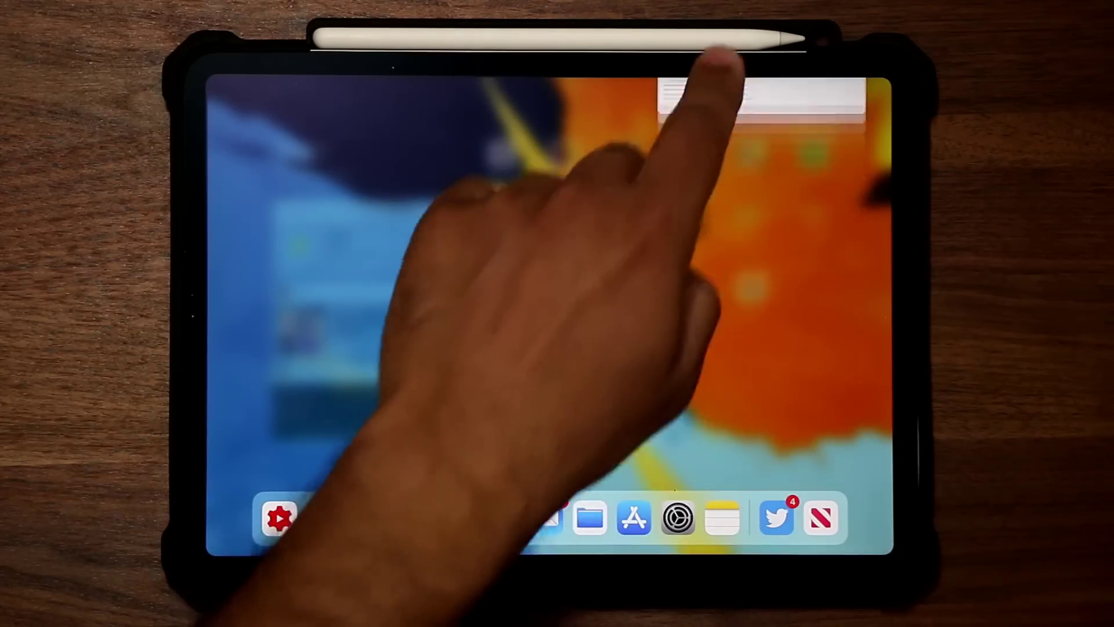
{"action": "left_click", "coordinate": [460, 585]}
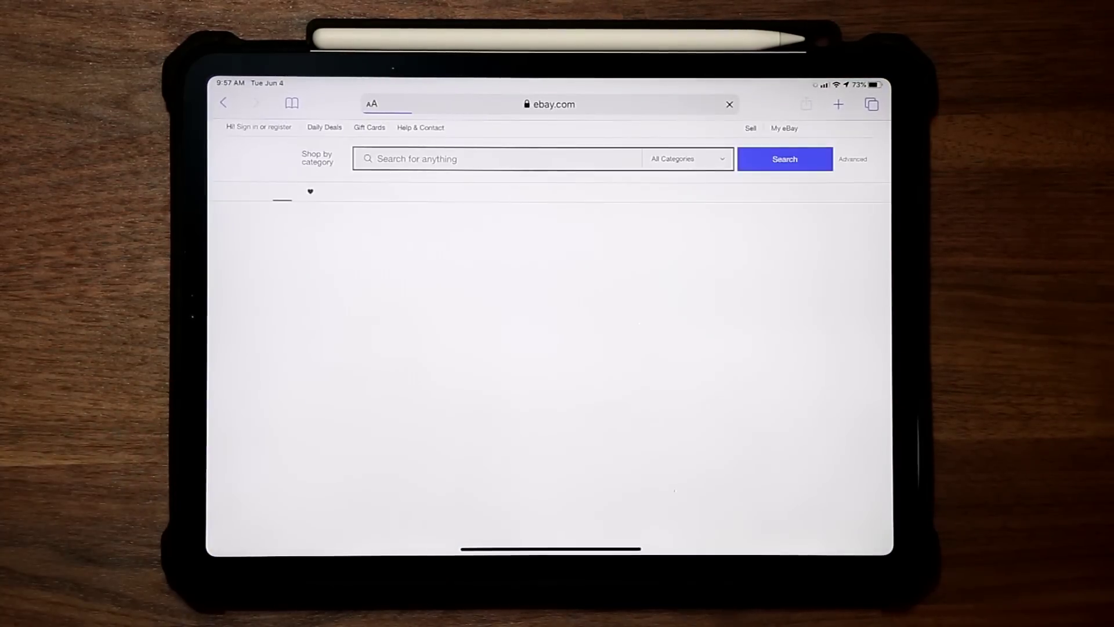
{"action": "scroll", "coordinate": [548, 348], "scroll_direction": "down", "scroll_amount": 8}
{"action": "scroll", "coordinate": [548, 348], "scroll_direction": "up", "scroll_amount": 2}
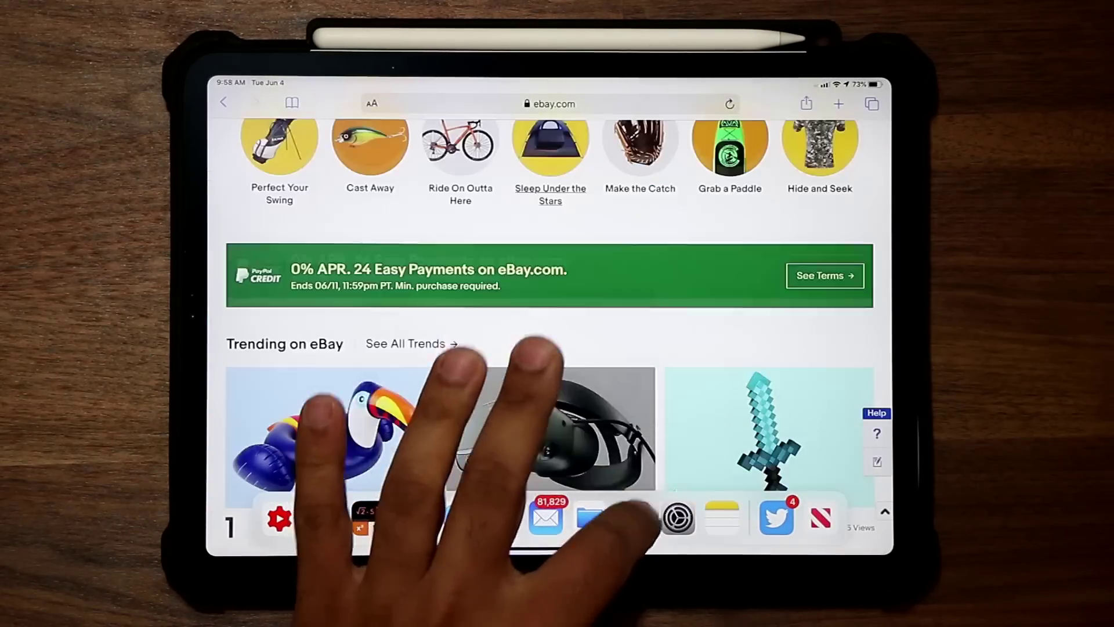
{"action": "left_click_drag", "start_coordinate": [722, 518], "coordinate": [784, 305]}
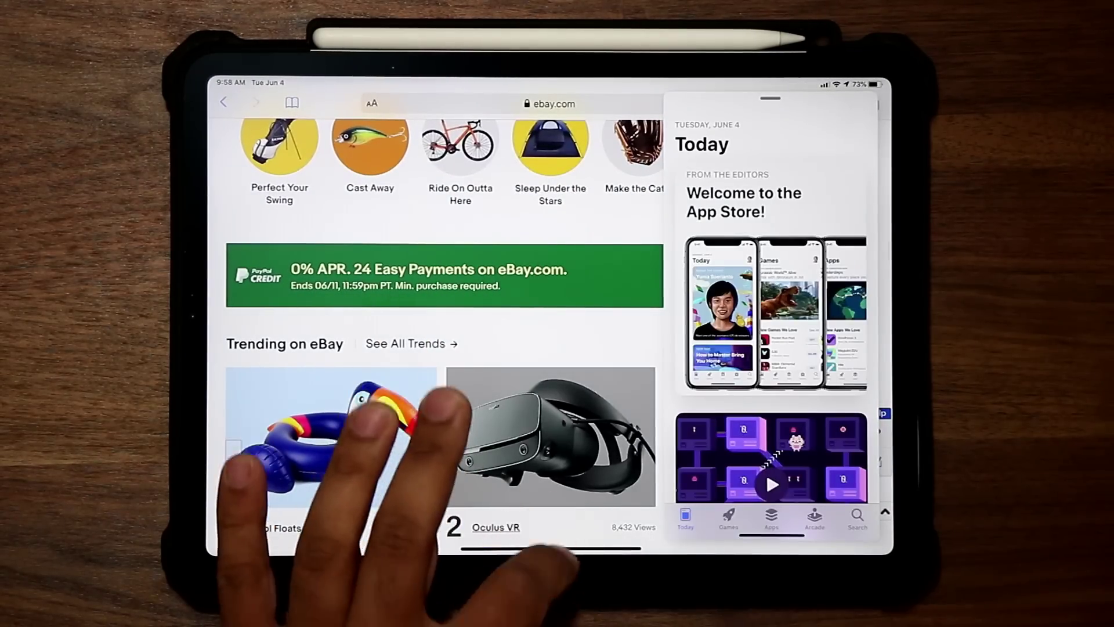
- Float Calculator+ over eBay and swap between it and App Store in Slide Over
{"action": "mouse_move", "coordinate": [366, 548]}
{"action": "left_mouse_down"}
{"action": "mouse_move", "coordinate": [366, 523]}
{"action": "mouse_move", "coordinate": [783, 304]}
{"action": "left_mouse_up"}
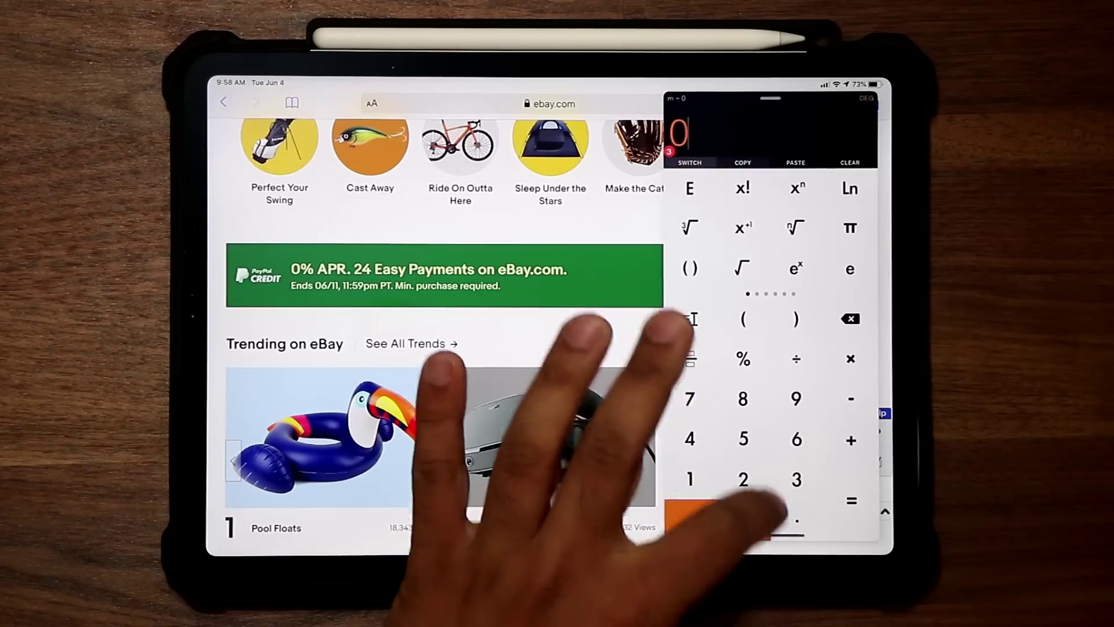
{"action": "left_click_drag", "start_coordinate": [770, 535], "coordinate": [770, 348]}
{"action": "left_click", "coordinate": [610, 409]}
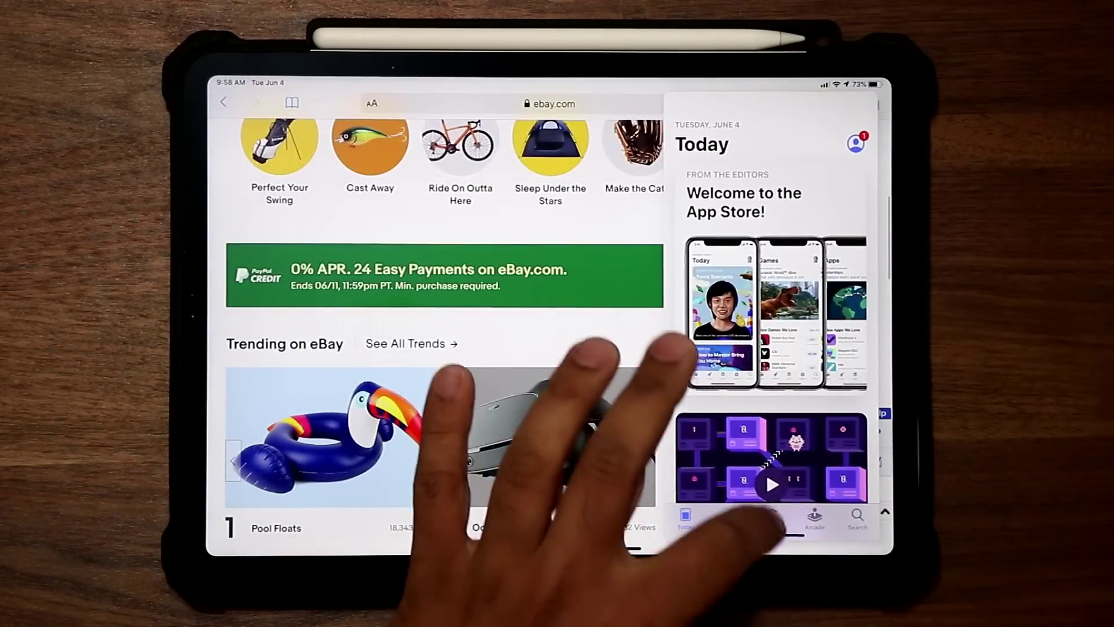
{"action": "left_click_drag", "start_coordinate": [771, 534], "coordinate": [771, 366]}
{"action": "left_click", "coordinate": [601, 348]}
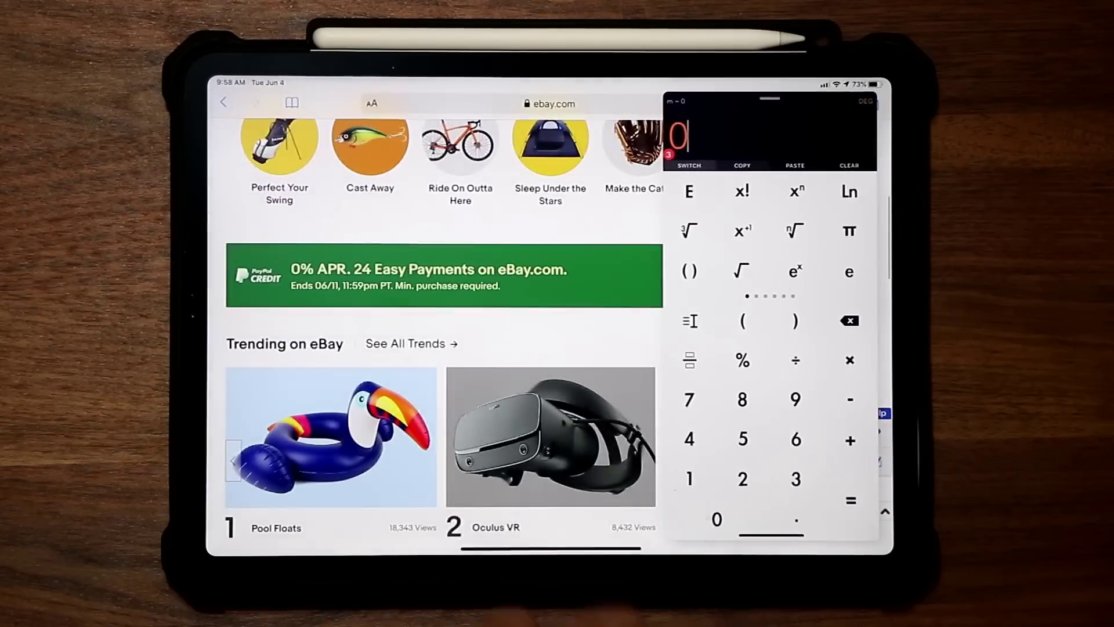
- Remove App Store from the Slide Over stack, hide Calculator+, and go to the Home Screen
{"action": "left_click_drag", "start_coordinate": [769, 534], "coordinate": [770, 391]}
{"action": "left_click_drag", "start_coordinate": [644, 348], "coordinate": [645, 131]}
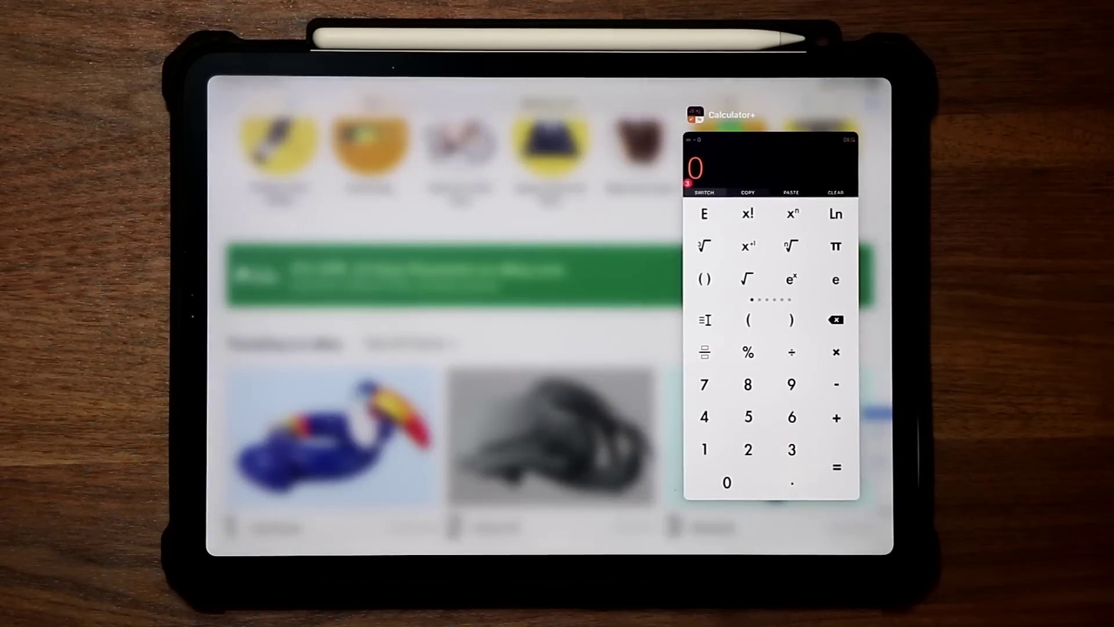
{"action": "left_click_drag", "start_coordinate": [770, 348], "coordinate": [887, 349]}
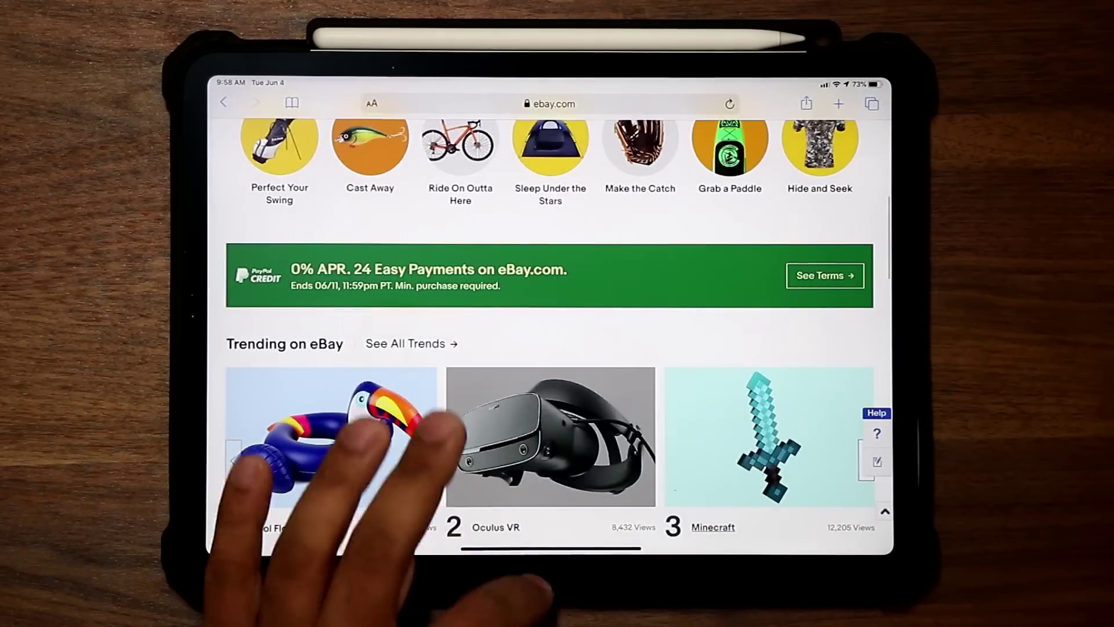
{"action": "left_click_drag", "start_coordinate": [557, 548], "coordinate": [557, 305]}
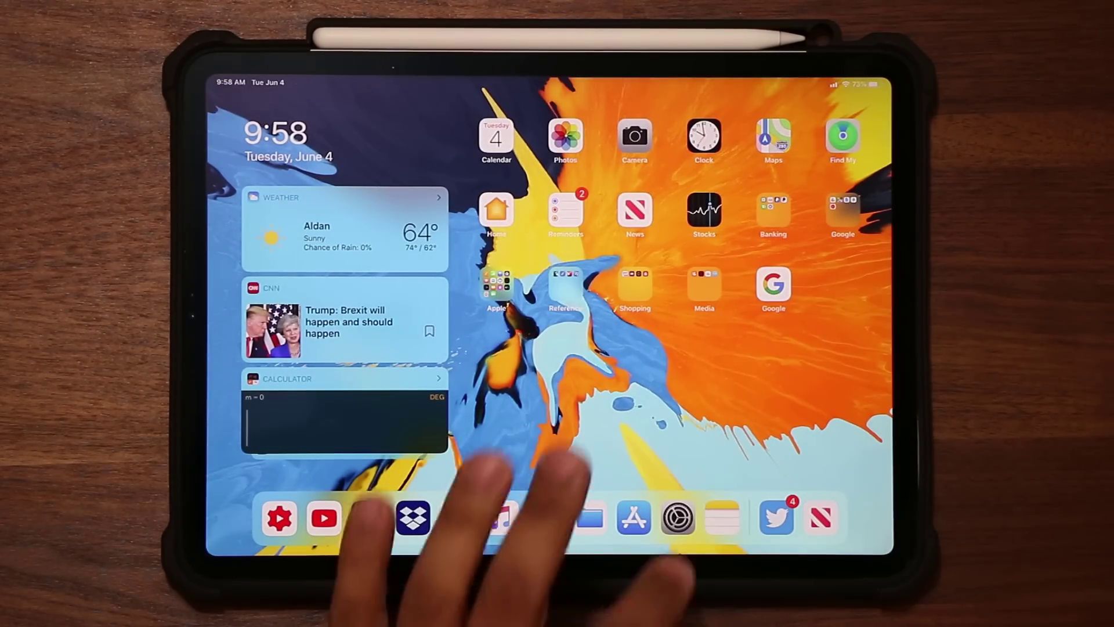
- Set the iPad's appearance to Dark under Display & Brightness
{"action": "left_click", "coordinate": [677, 518]}
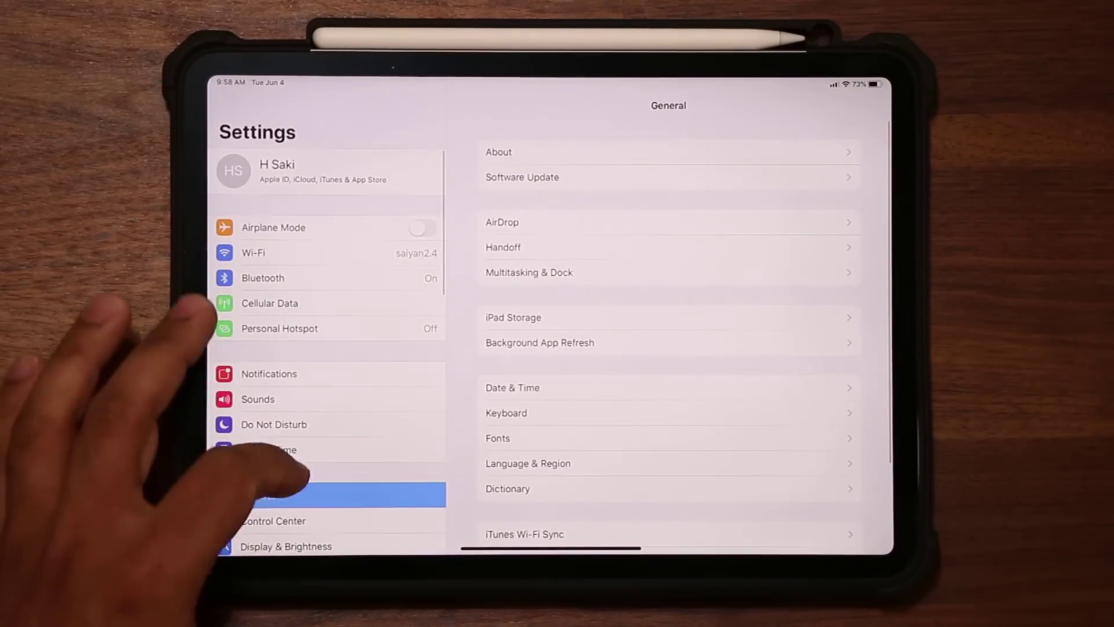
{"action": "left_click_drag", "start_coordinate": [279, 478], "coordinate": [279, 353]}
{"action": "left_click", "coordinate": [287, 419]}
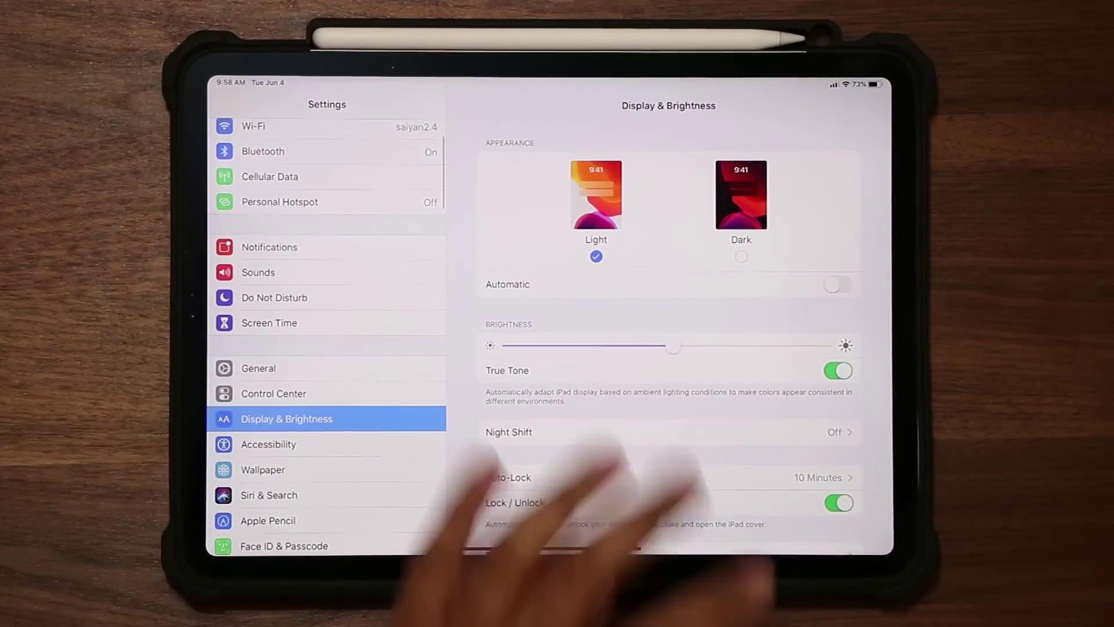
{"action": "left_click", "coordinate": [740, 209]}
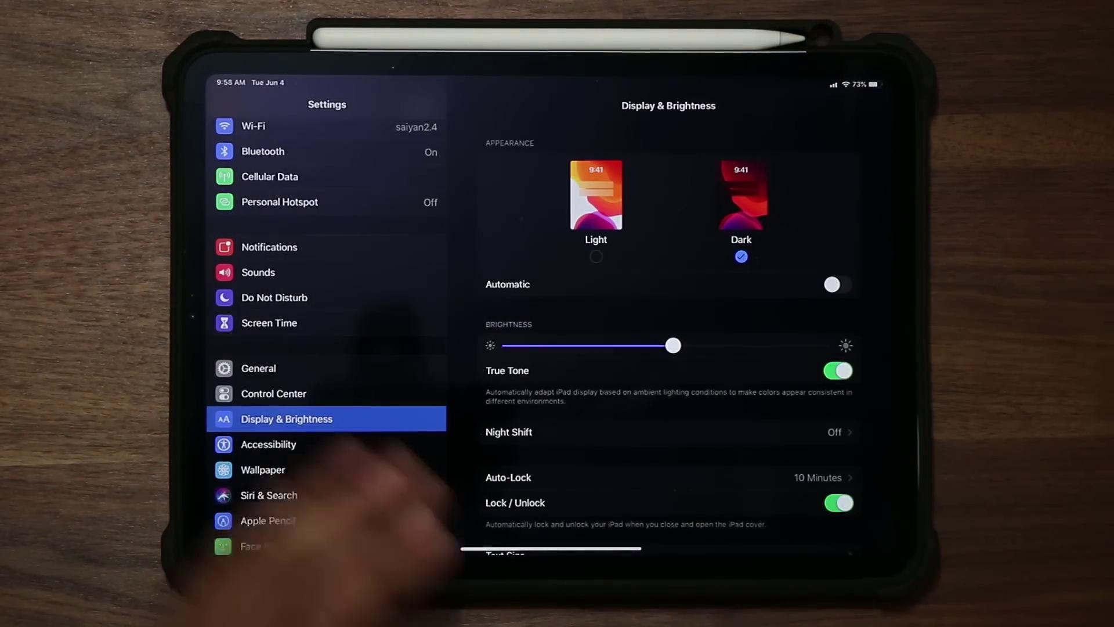
- Visit the General and Control Center settings pages, then return to the Home Screen
{"action": "left_click", "coordinate": [258, 368]}
{"action": "scroll", "coordinate": [661, 349], "scroll_direction": "down", "scroll_amount": 5}
{"action": "scroll", "coordinate": [662, 348], "scroll_direction": "up", "scroll_amount": 5}
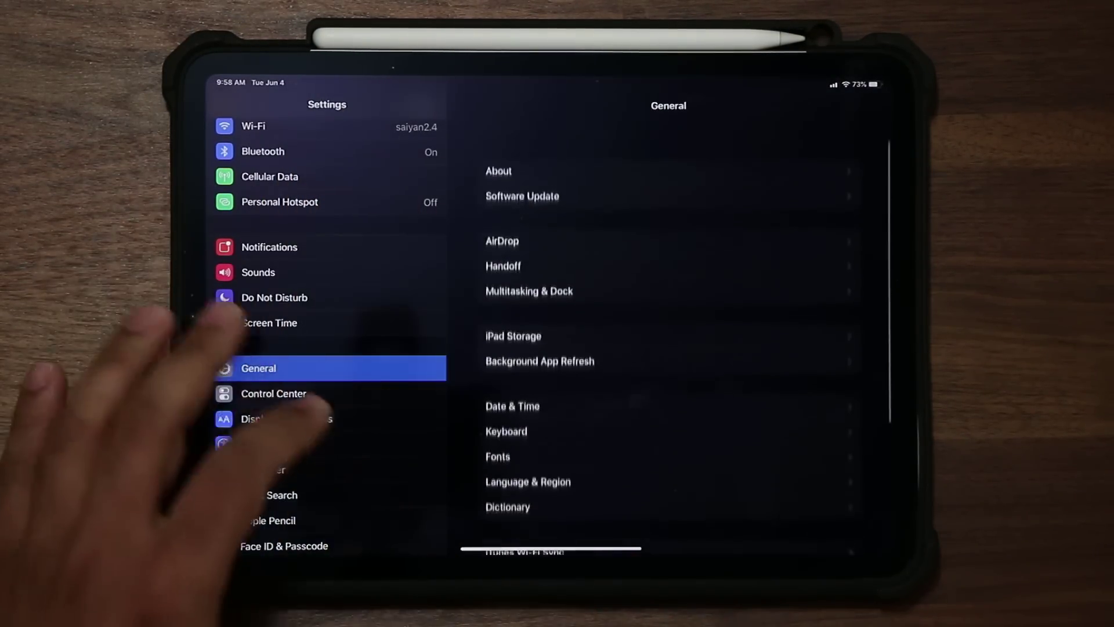
{"action": "left_click", "coordinate": [273, 393]}
{"action": "left_click", "coordinate": [259, 368]}
{"action": "left_click_drag", "start_coordinate": [549, 549], "coordinate": [548, 305]}
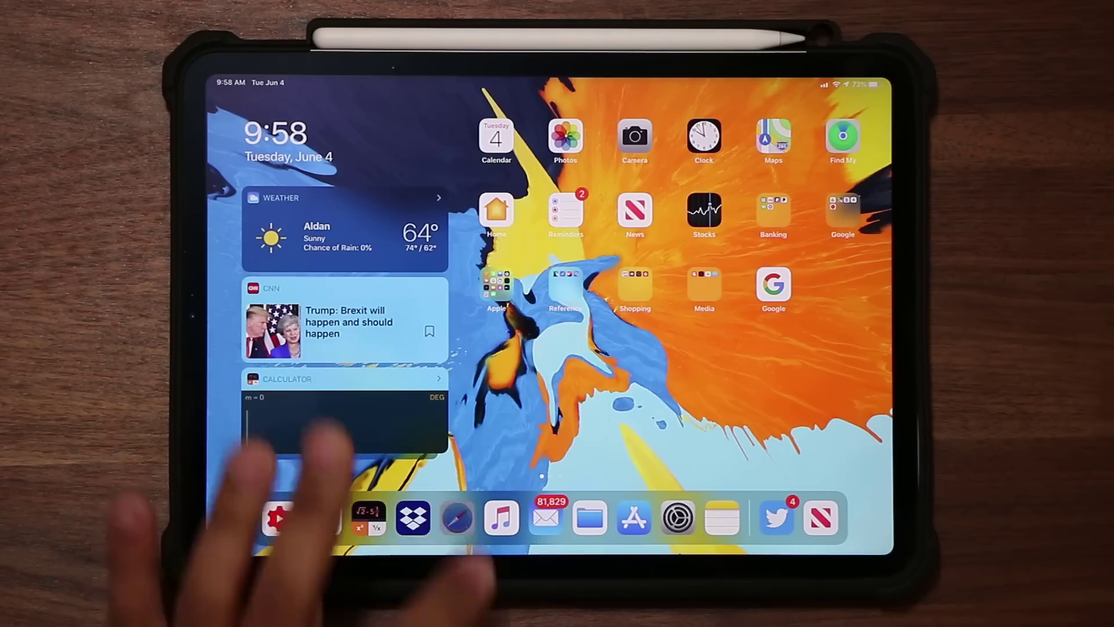
{"action": "left_click", "coordinate": [457, 519]}
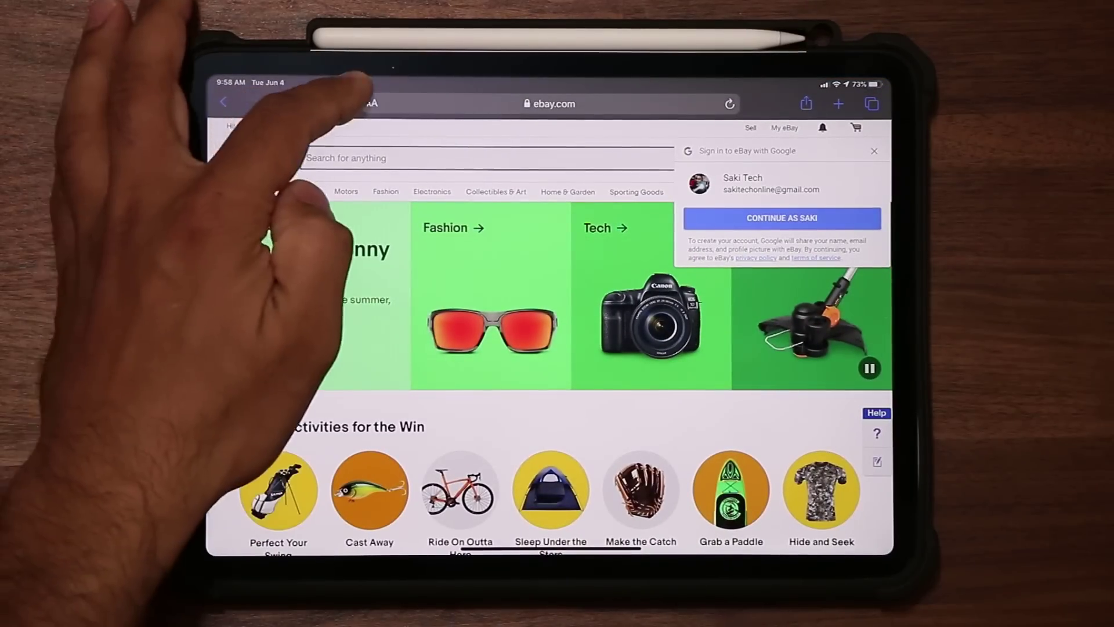
{"action": "left_click_drag", "start_coordinate": [548, 548], "coordinate": [549, 305]}
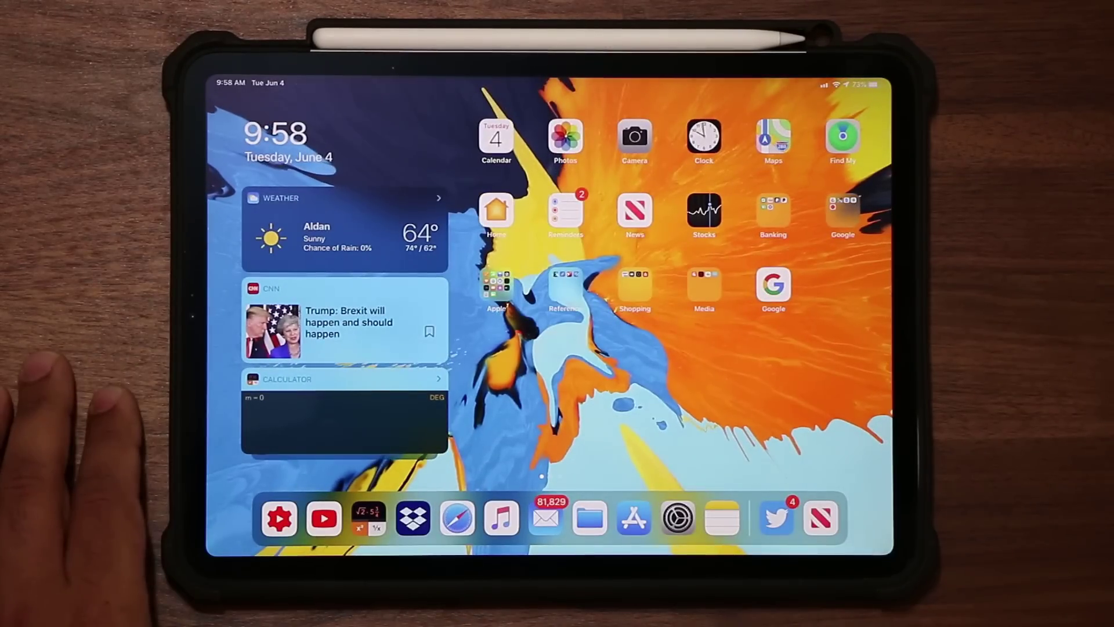
{"action": "left_click", "coordinate": [774, 137]}
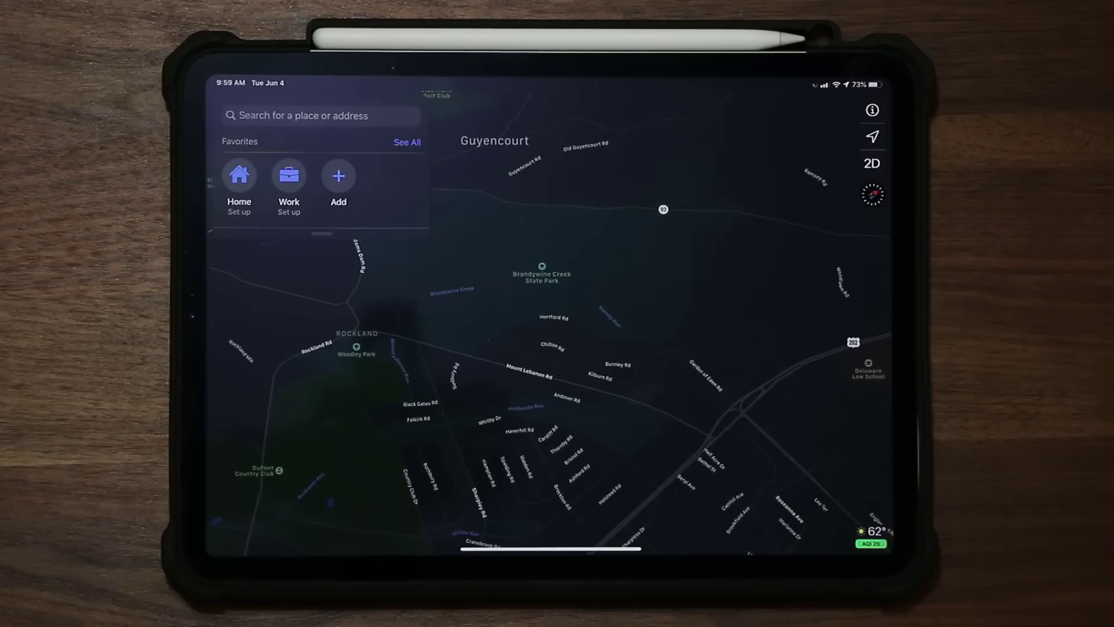
{"action": "left_click_drag", "start_coordinate": [558, 548], "coordinate": [557, 305]}
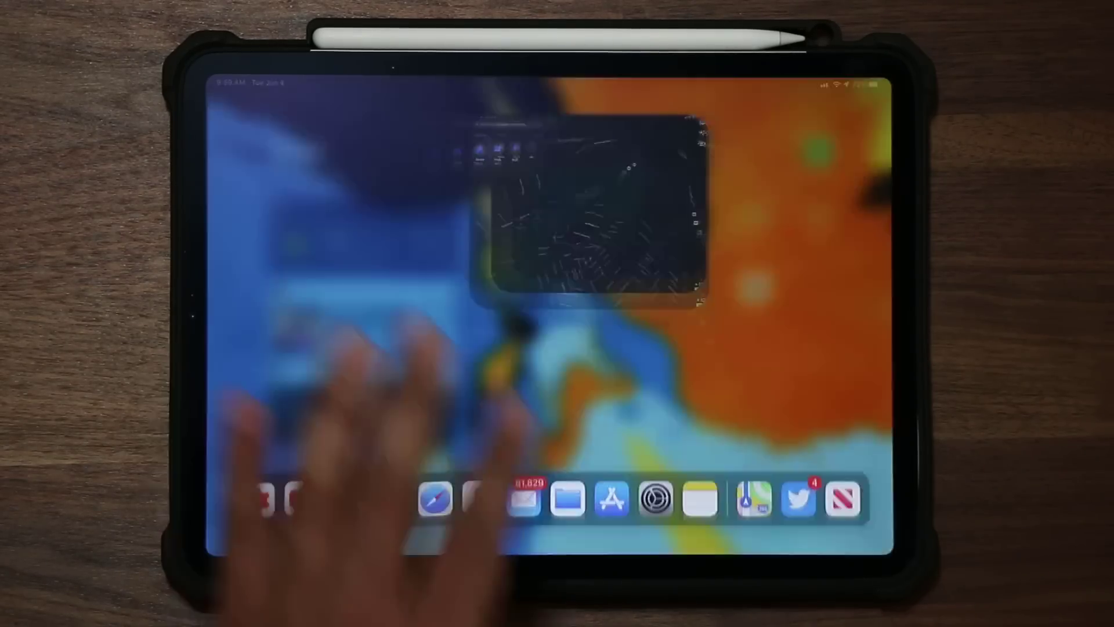
{"action": "left_click", "coordinate": [612, 519]}
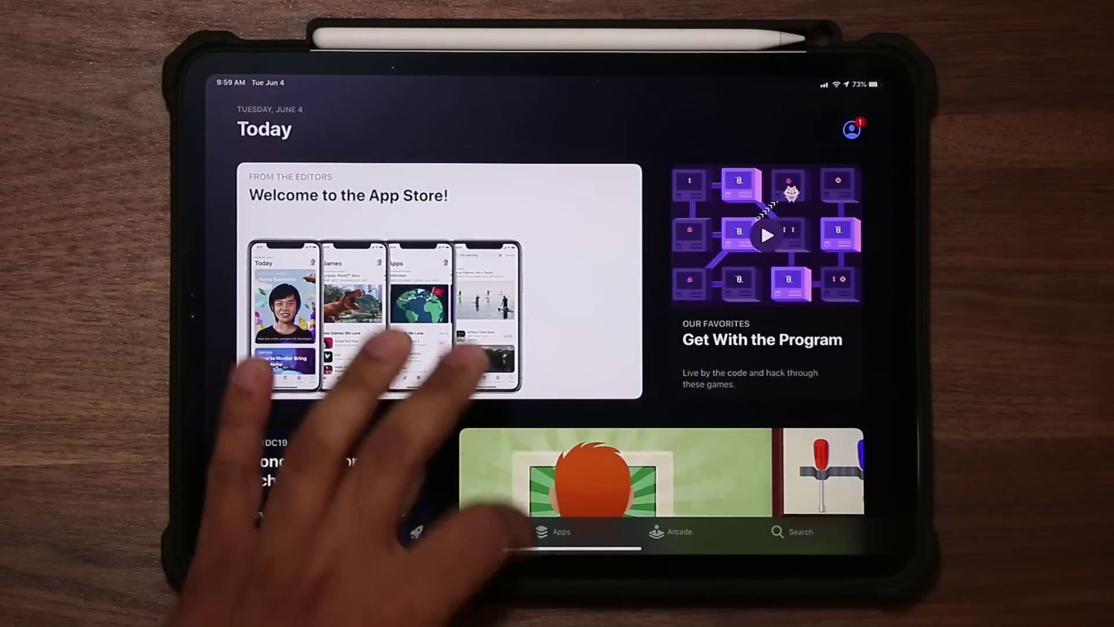
{"action": "left_click_drag", "start_coordinate": [557, 548], "coordinate": [558, 304]}
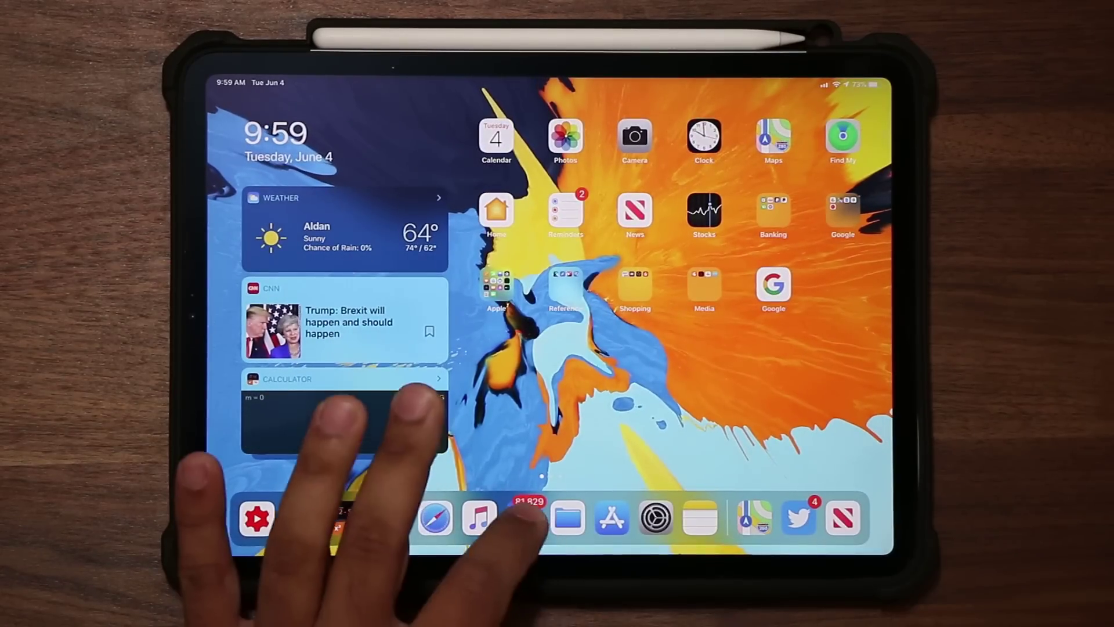
{"action": "left_click", "coordinate": [524, 519]}
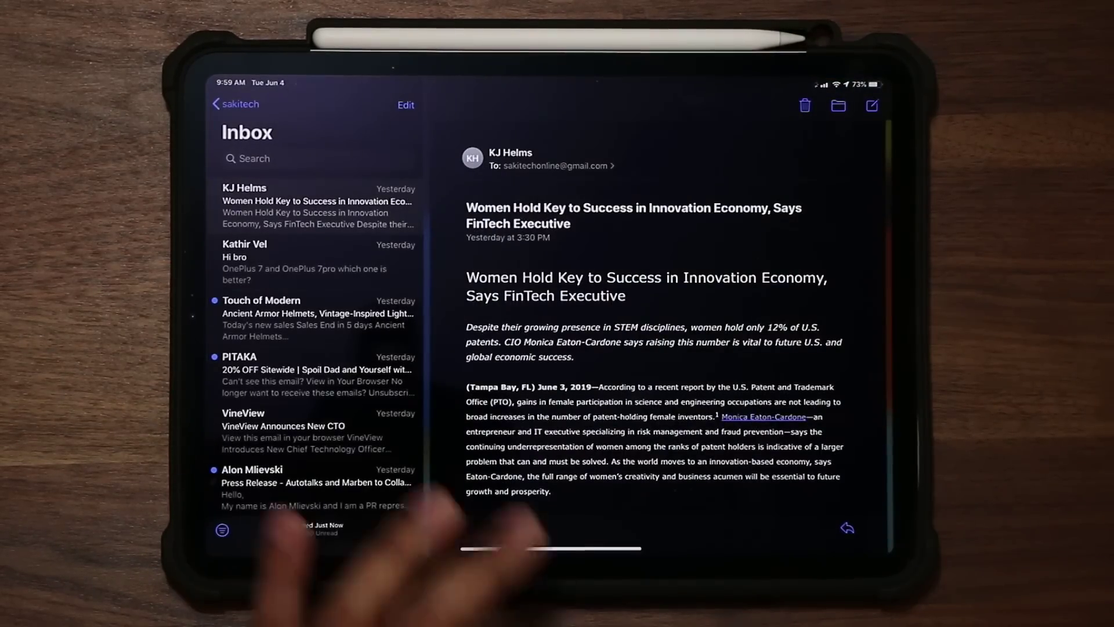
{"action": "left_click_drag", "start_coordinate": [557, 549], "coordinate": [558, 305]}
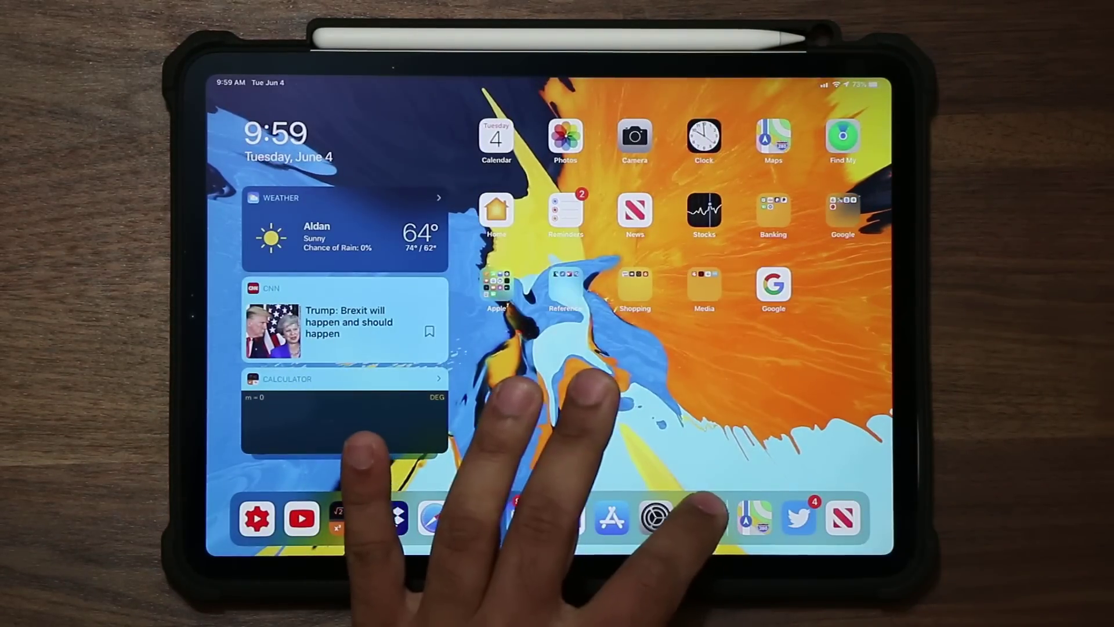
{"action": "left_click", "coordinate": [705, 519]}
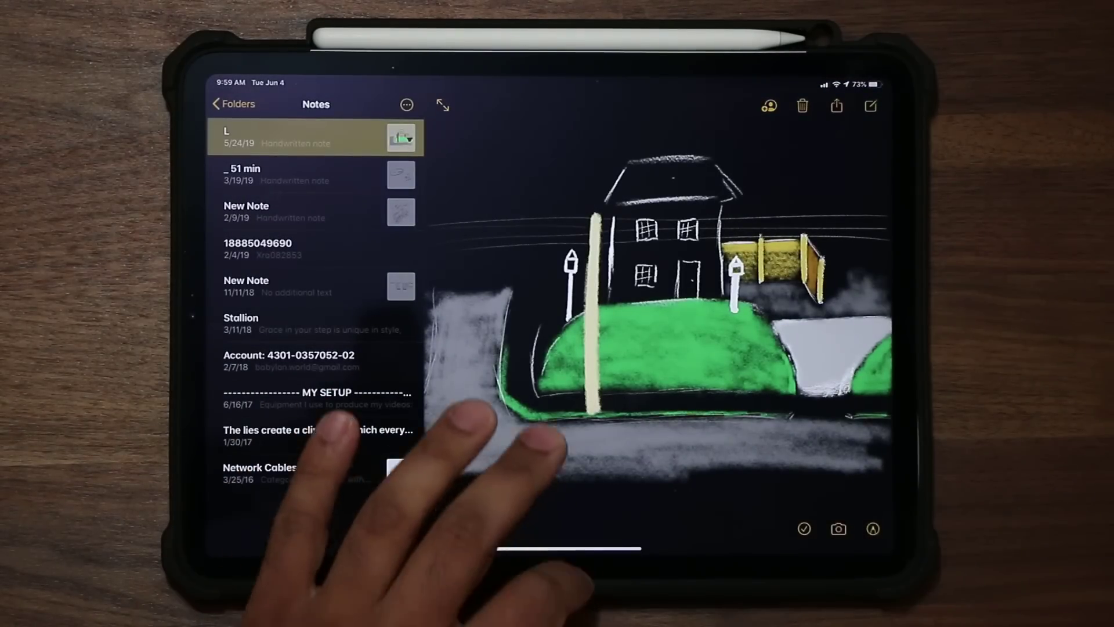
{"action": "left_click_drag", "start_coordinate": [557, 549], "coordinate": [557, 305]}
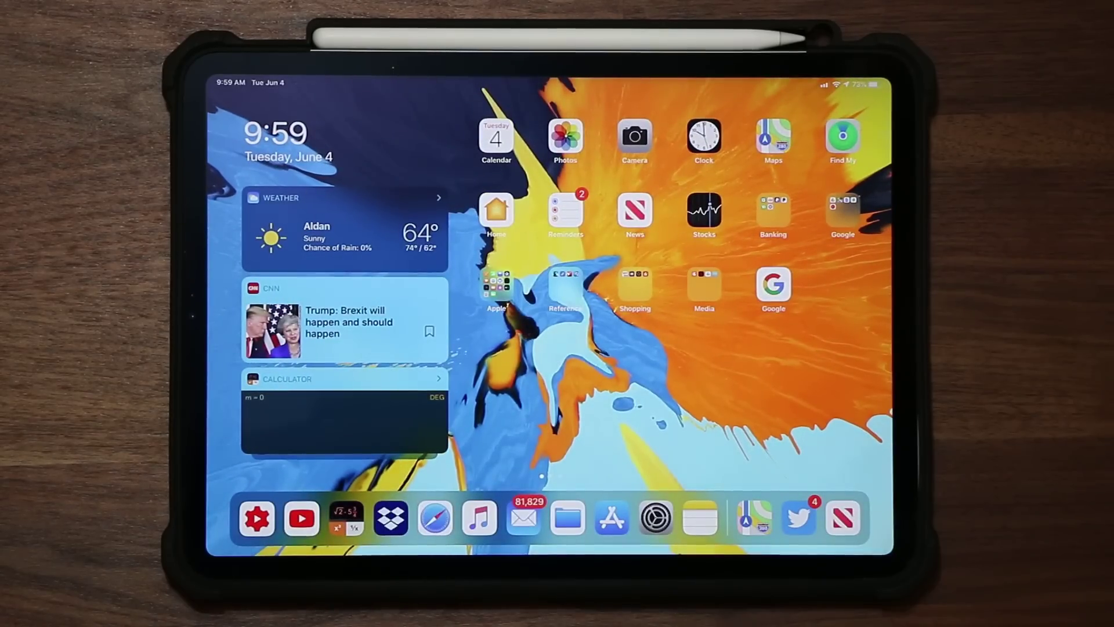
- Switch the iPad to Light appearance in Settings > Display & Brightness
{"action": "left_click", "coordinate": [657, 519]}
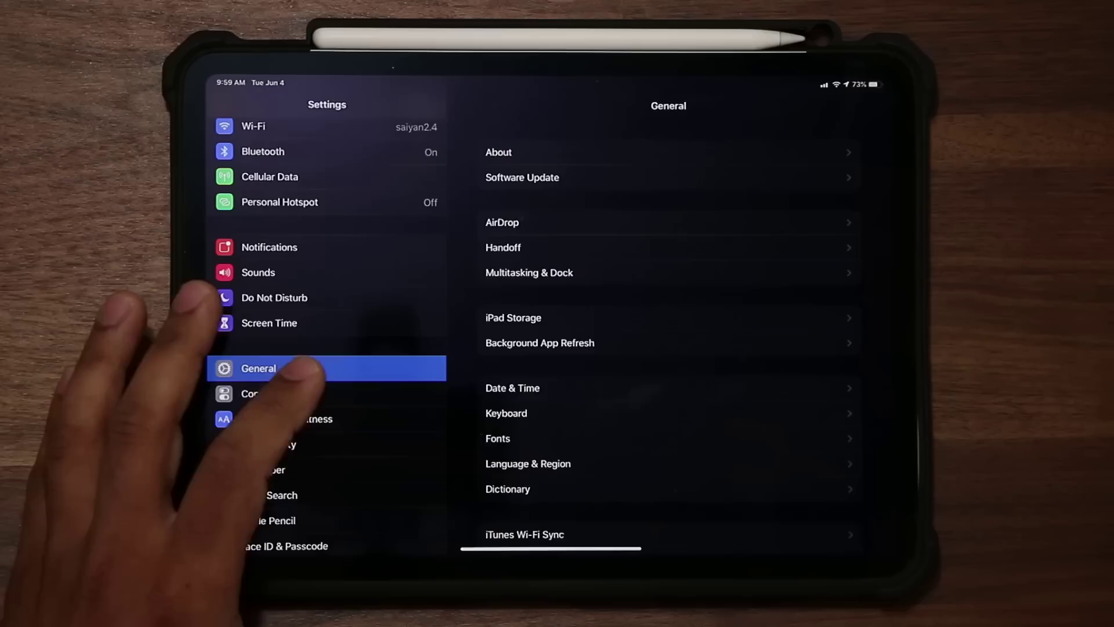
{"action": "left_click", "coordinate": [288, 419]}
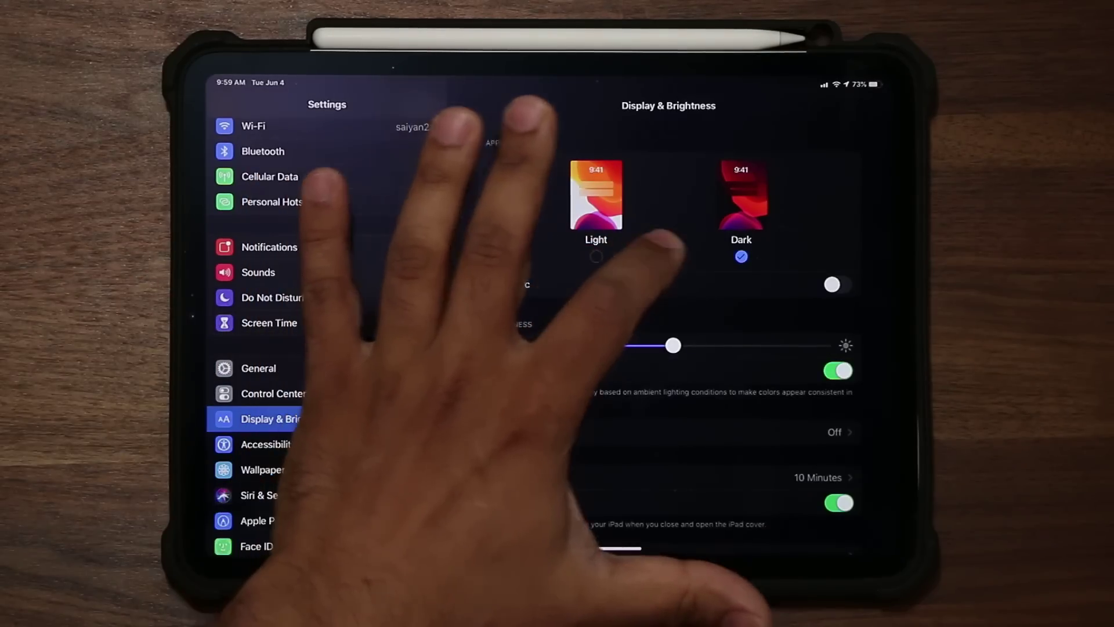
{"action": "left_click", "coordinate": [596, 204]}
{"action": "left_click", "coordinate": [741, 209]}
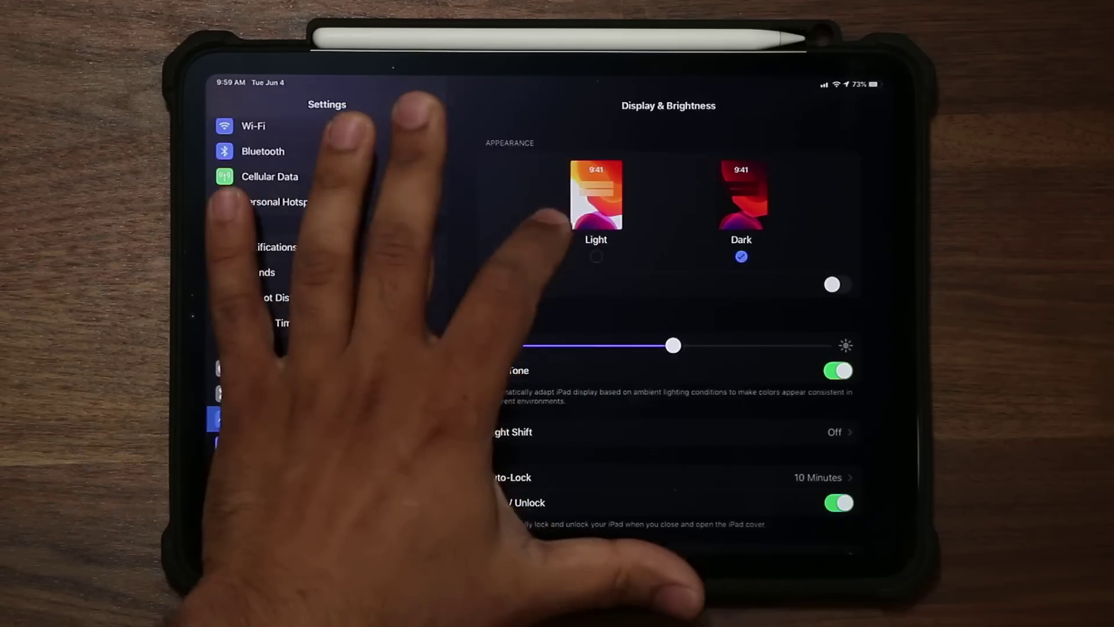
{"action": "left_click", "coordinate": [596, 205]}
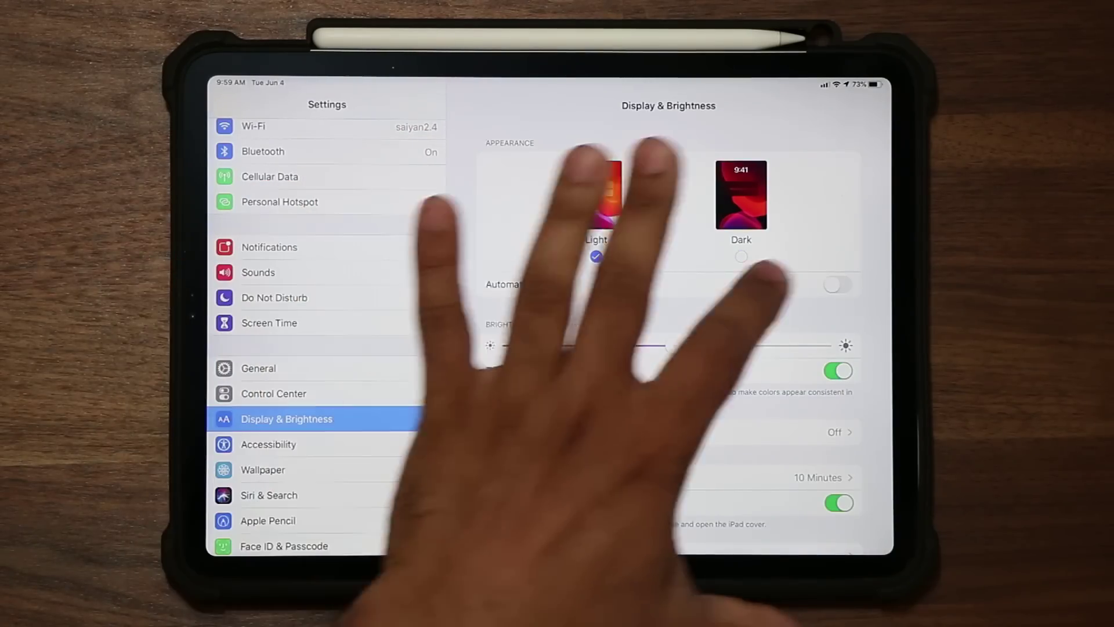
- Turn on Automatic with a Custom Schedule, then set the appearance back to Dark
{"action": "left_click", "coordinate": [838, 284]}
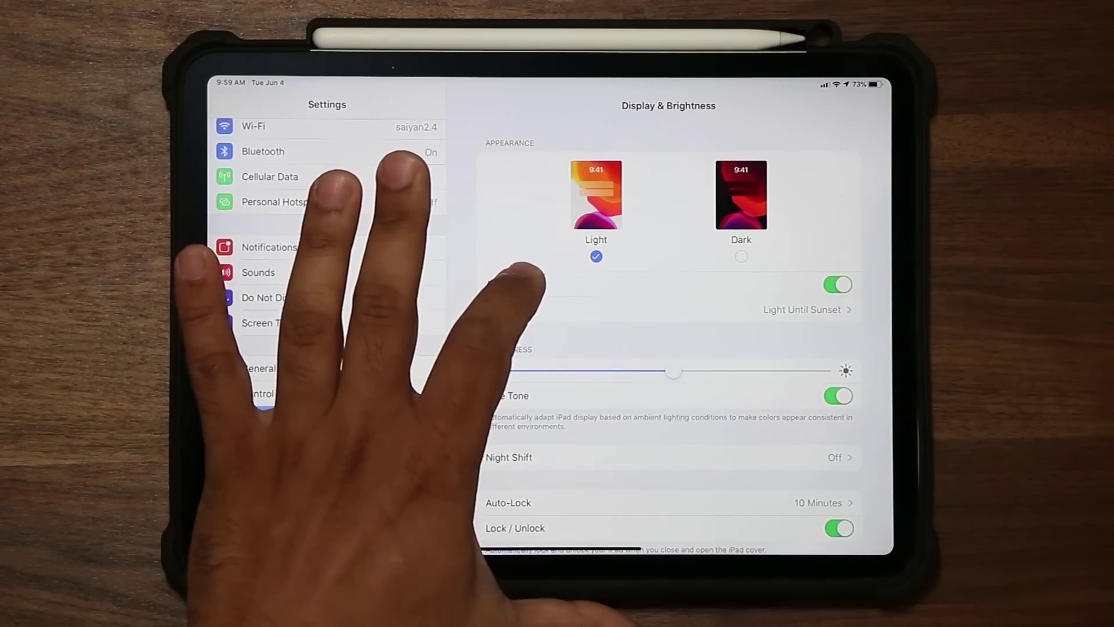
{"action": "left_click", "coordinate": [610, 309]}
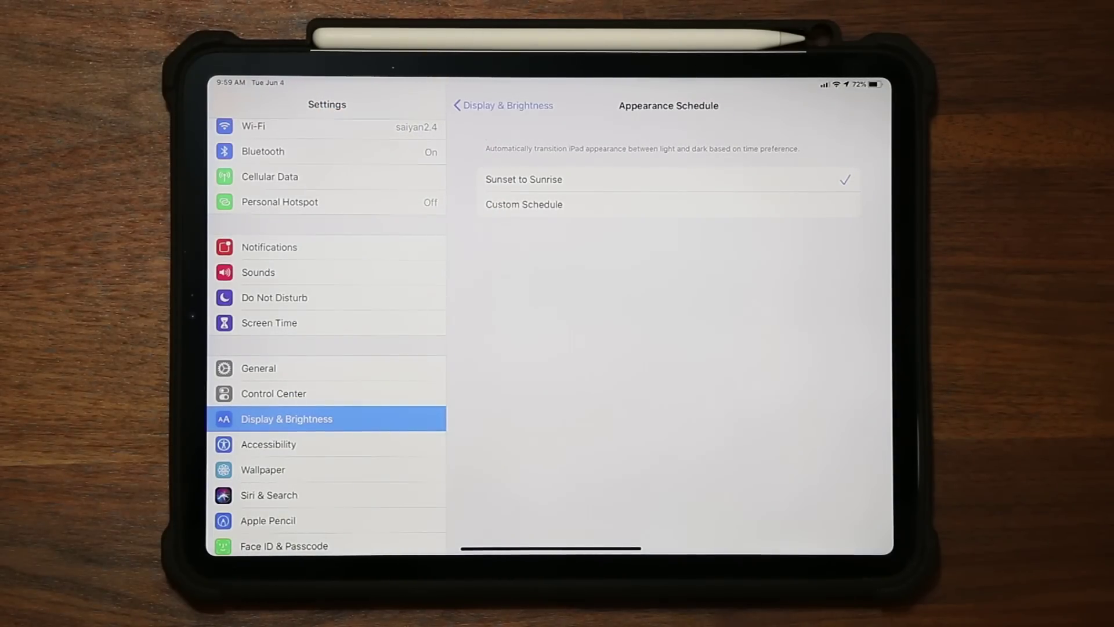
{"action": "left_click", "coordinate": [524, 203]}
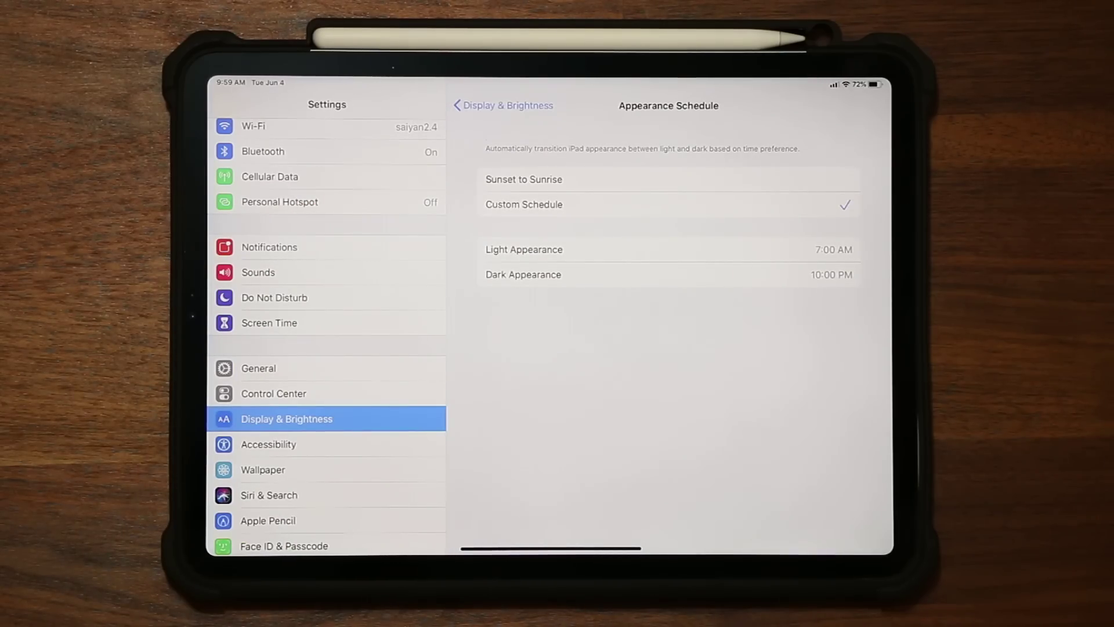
{"action": "left_click", "coordinate": [504, 105]}
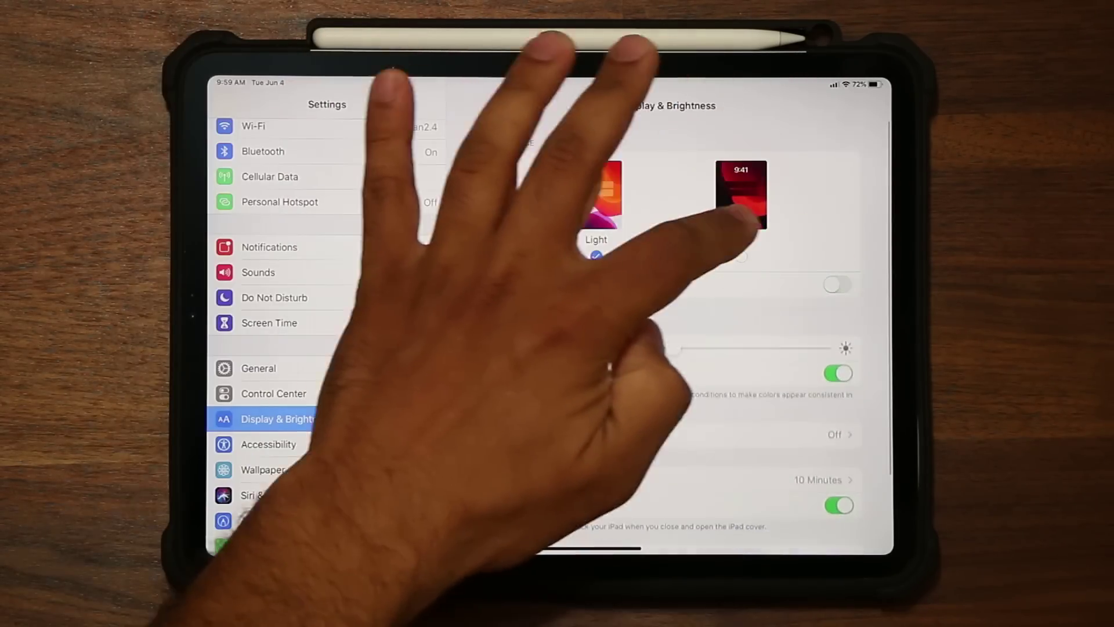
{"action": "left_click", "coordinate": [740, 201]}
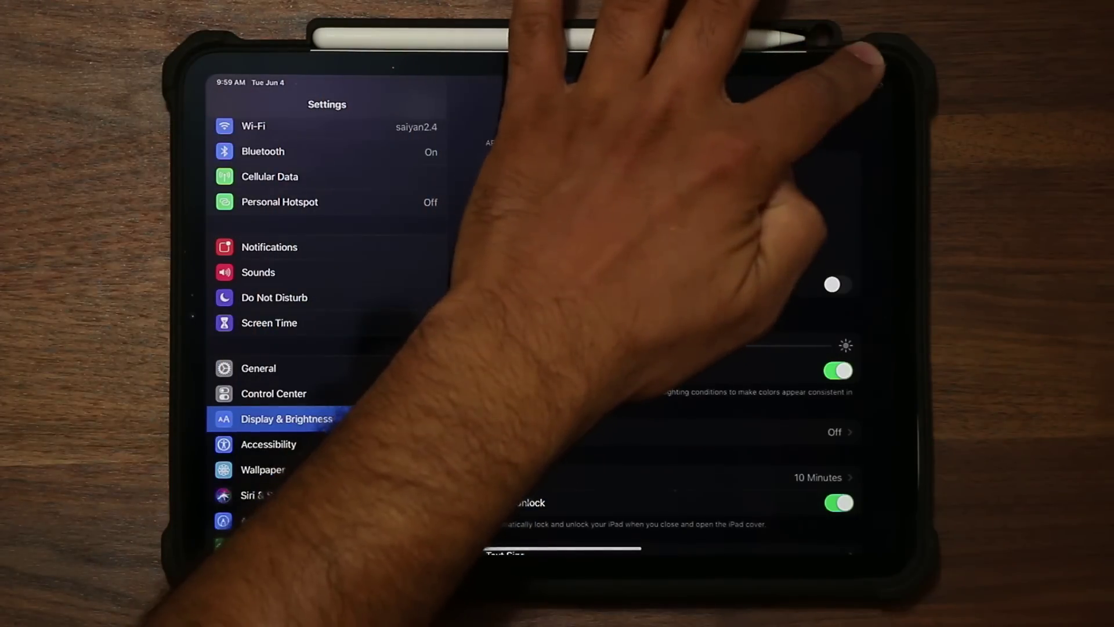
- Preview Control Center, then open Settings > Control Center > Customize Controls
{"action": "left_click_drag", "start_coordinate": [836, 83], "coordinate": [809, 262]}
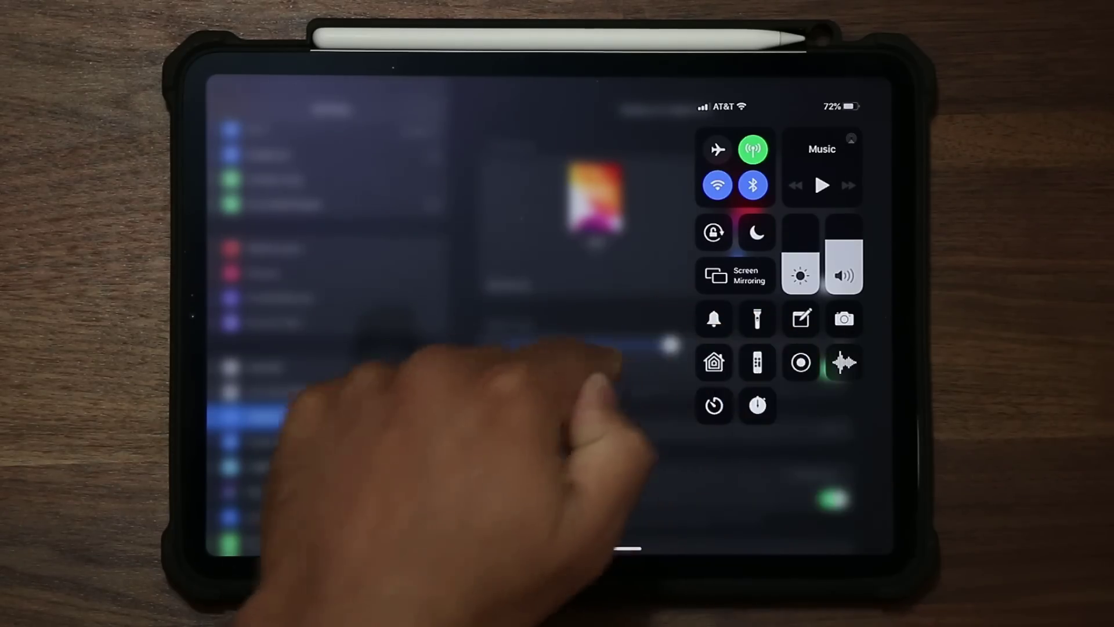
{"action": "left_click", "coordinate": [597, 383]}
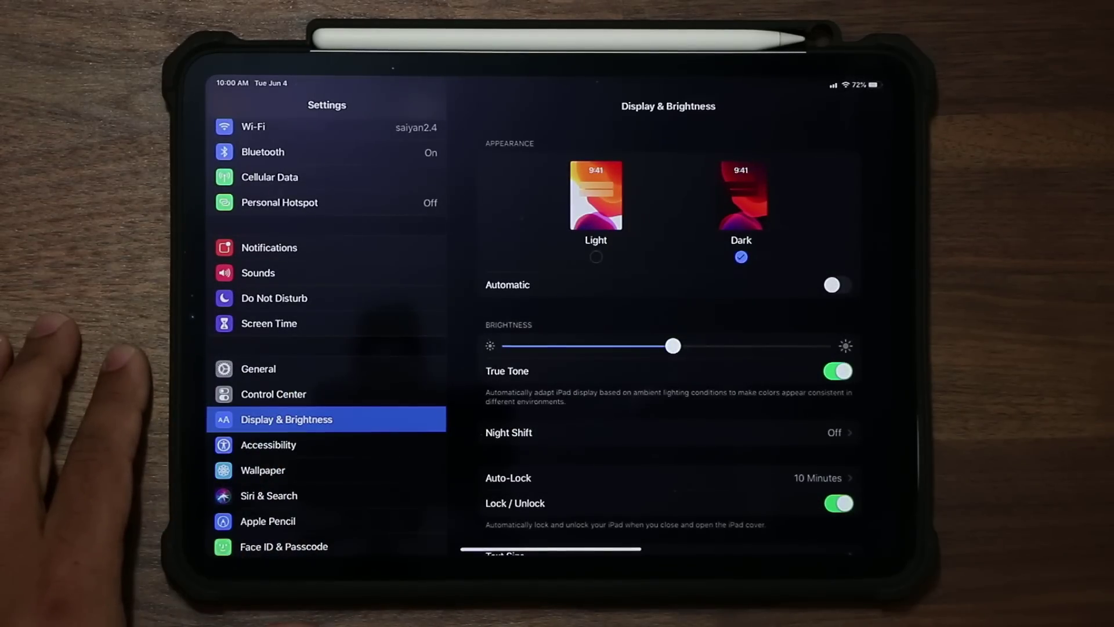
{"action": "left_click", "coordinate": [259, 368]}
{"action": "left_click", "coordinate": [274, 467]}
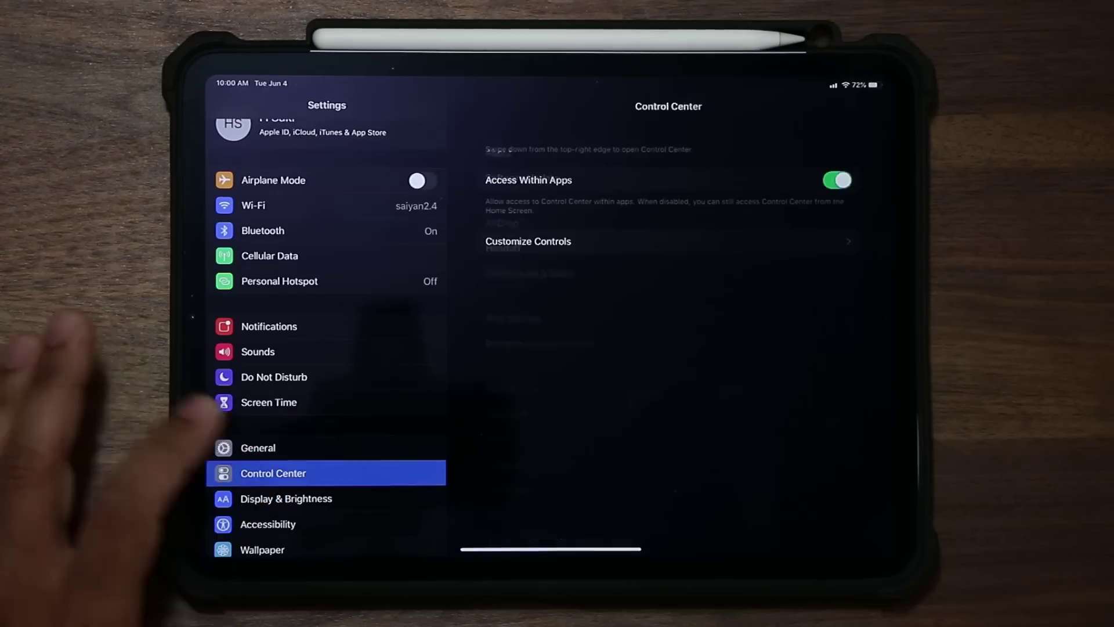
{"action": "left_click", "coordinate": [549, 240]}
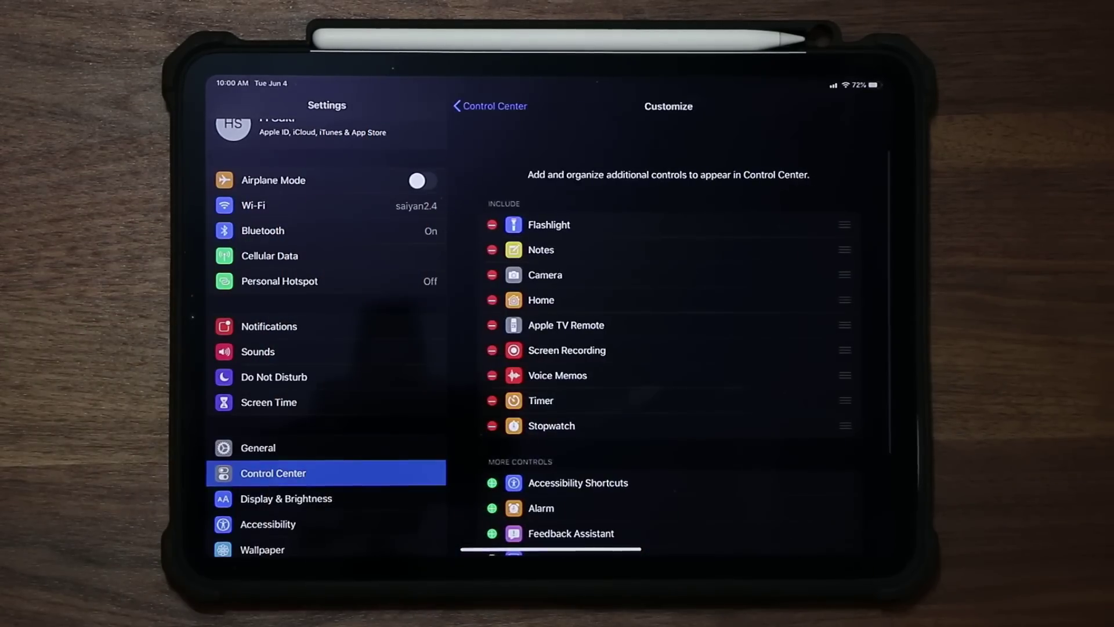
{"action": "scroll", "coordinate": [557, 391], "scroll_direction": "down", "scroll_amount": 4}
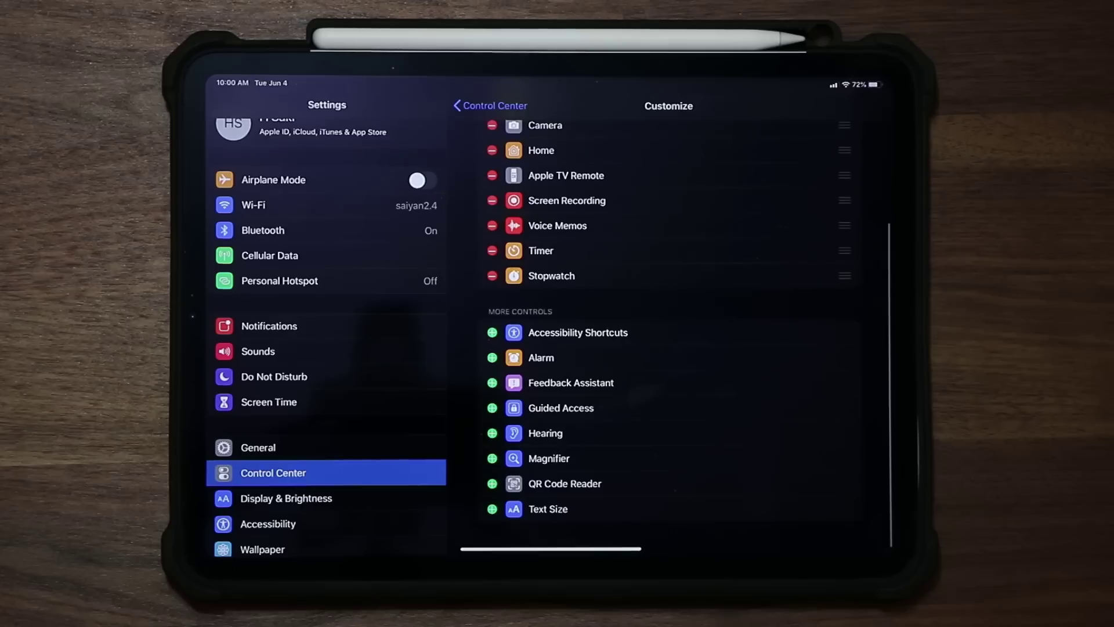
{"action": "scroll", "coordinate": [558, 348], "scroll_direction": "up", "scroll_amount": 4}
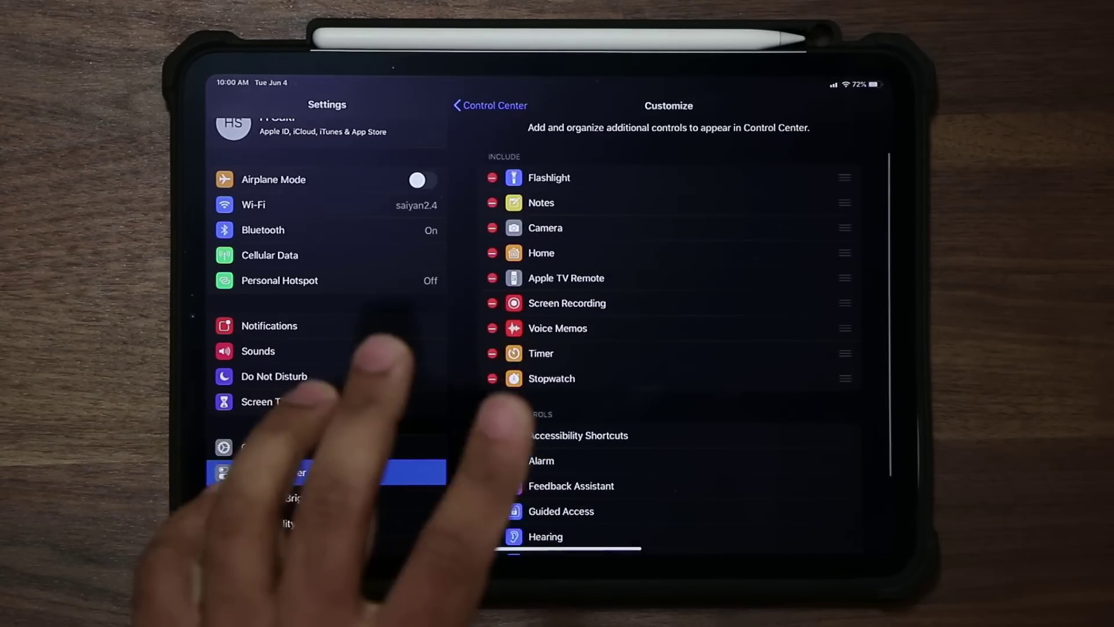
{"action": "scroll", "coordinate": [557, 392], "scroll_direction": "down", "scroll_amount": 3}
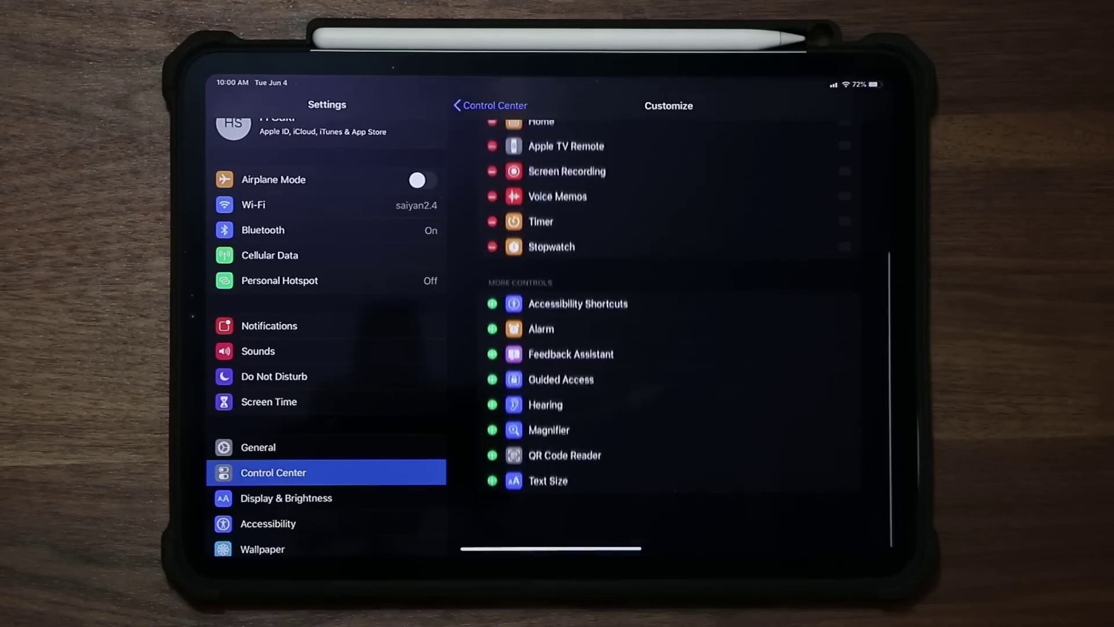
{"action": "scroll", "coordinate": [557, 392], "scroll_direction": "up", "scroll_amount": 4}
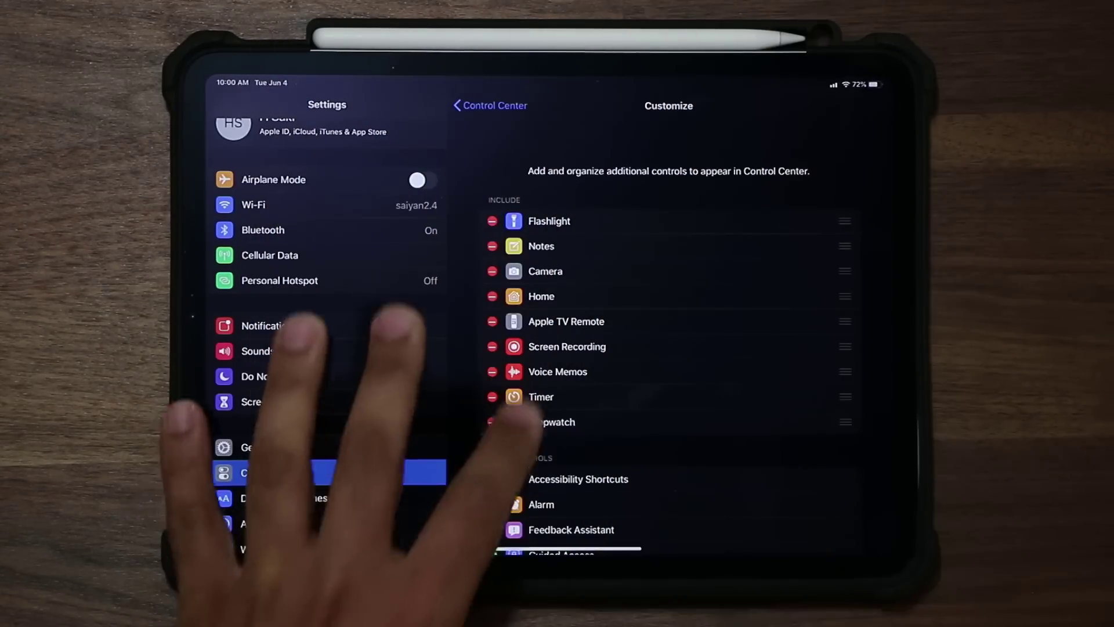
- Select Light under General > Display & Brightness and go back to the Home Screen
{"action": "left_click", "coordinate": [258, 446]}
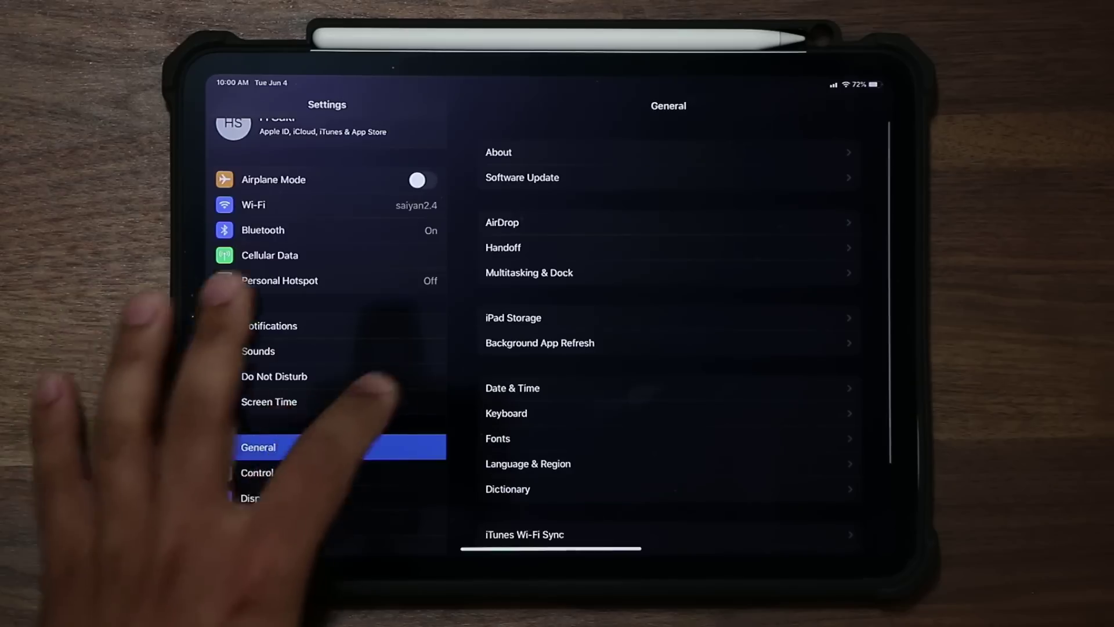
{"action": "left_click", "coordinate": [285, 498]}
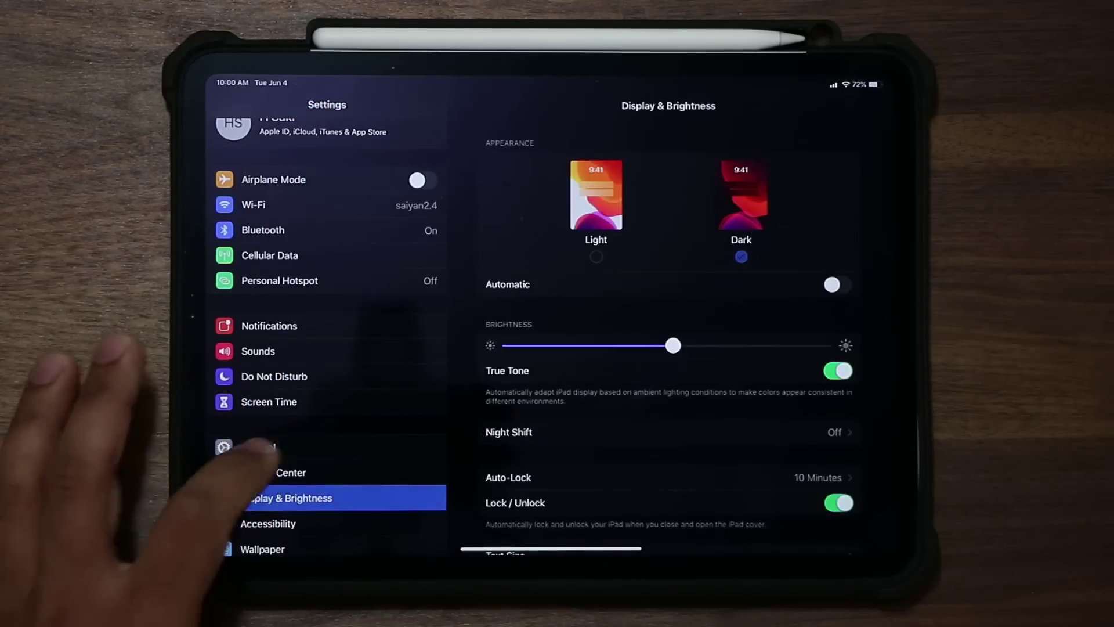
{"action": "left_click", "coordinate": [596, 196]}
{"action": "left_click_drag", "start_coordinate": [557, 549], "coordinate": [557, 348]}
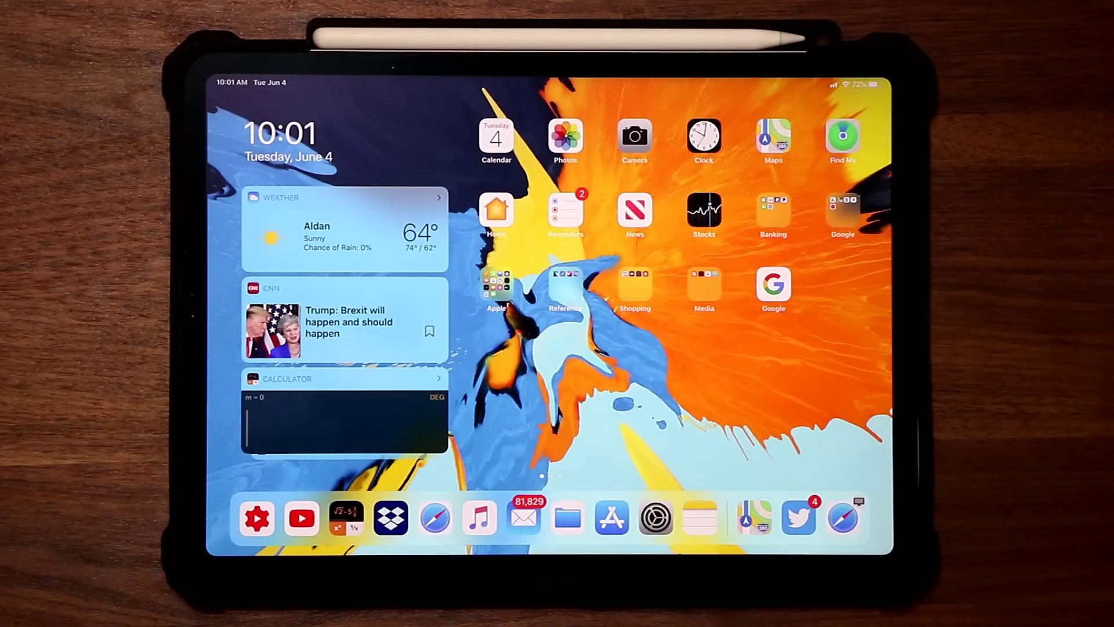
- View Notes and return home, then open Settings and start a new Safari web address
{"action": "left_click", "coordinate": [700, 519]}
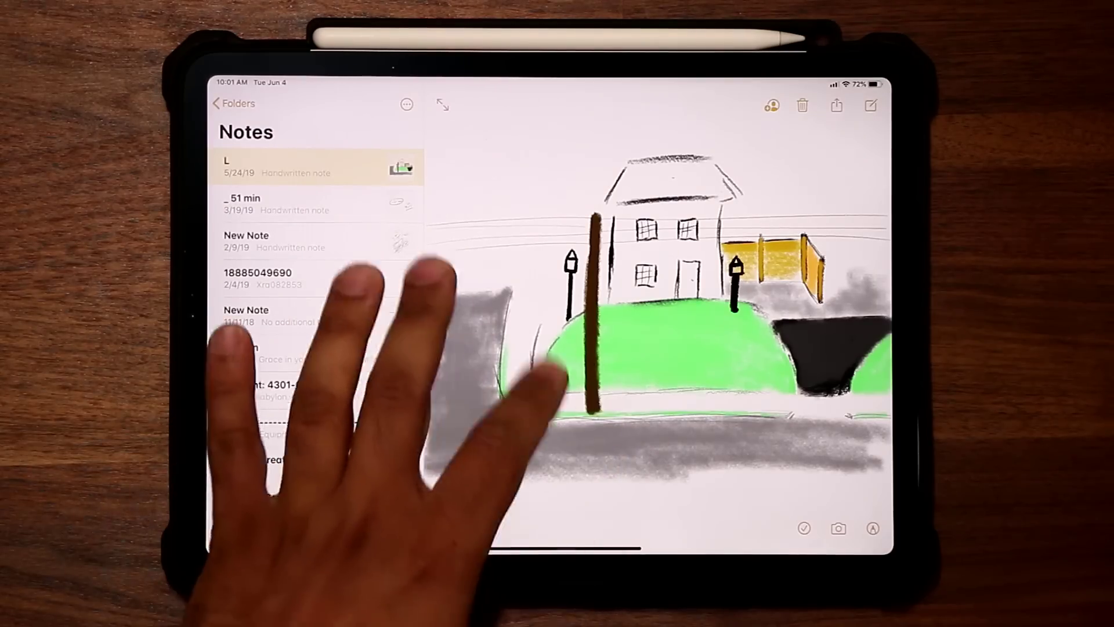
{"action": "key", "text": "super+h"}
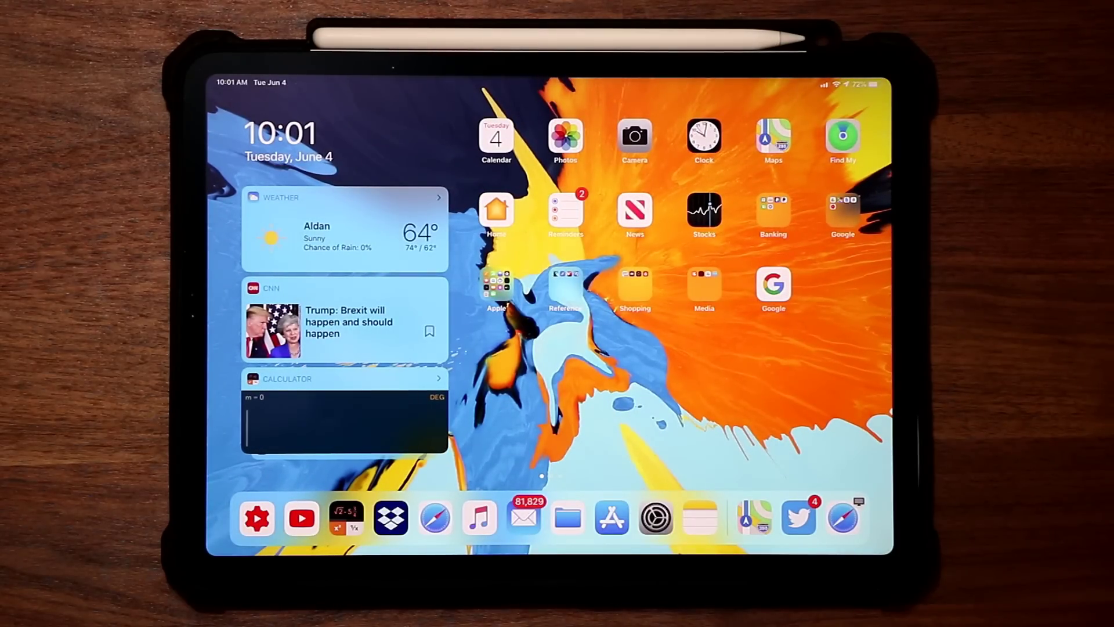
{"action": "left_click", "coordinate": [656, 519]}
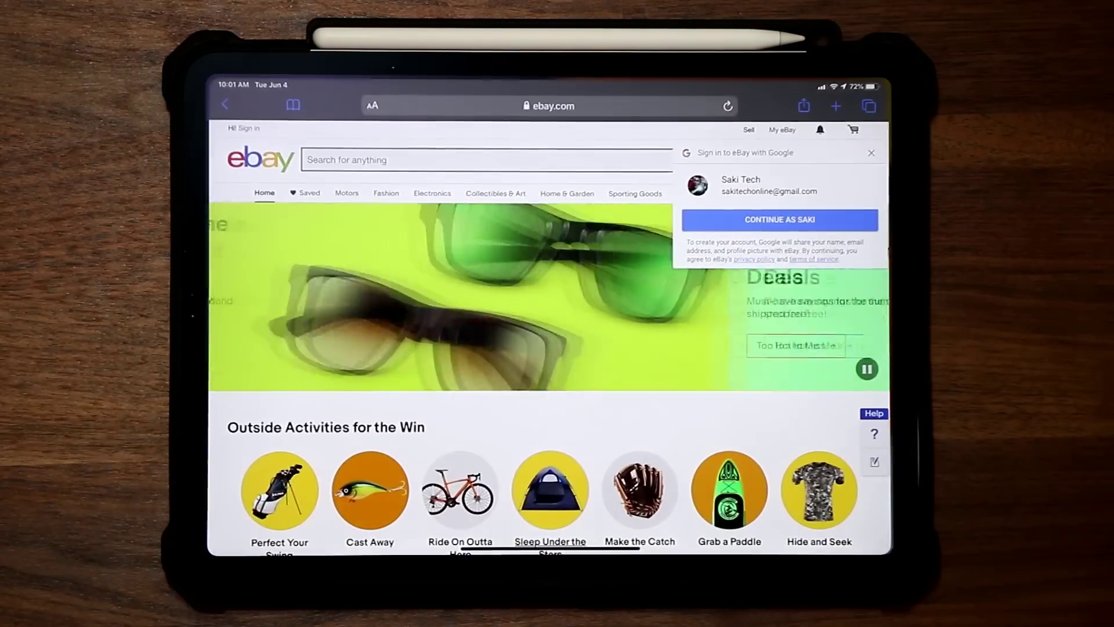
{"action": "left_click", "coordinate": [487, 106]}
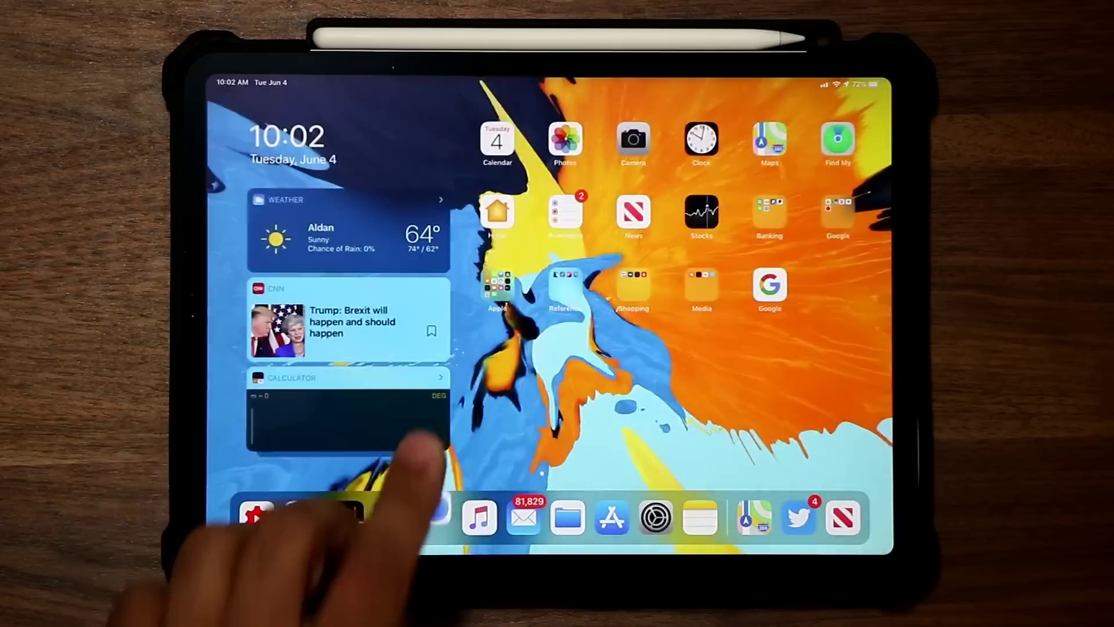
- Choose the Light thumbnail in Display & Brightness settings and go back to the Home Screen
{"action": "left_click", "coordinate": [655, 518]}
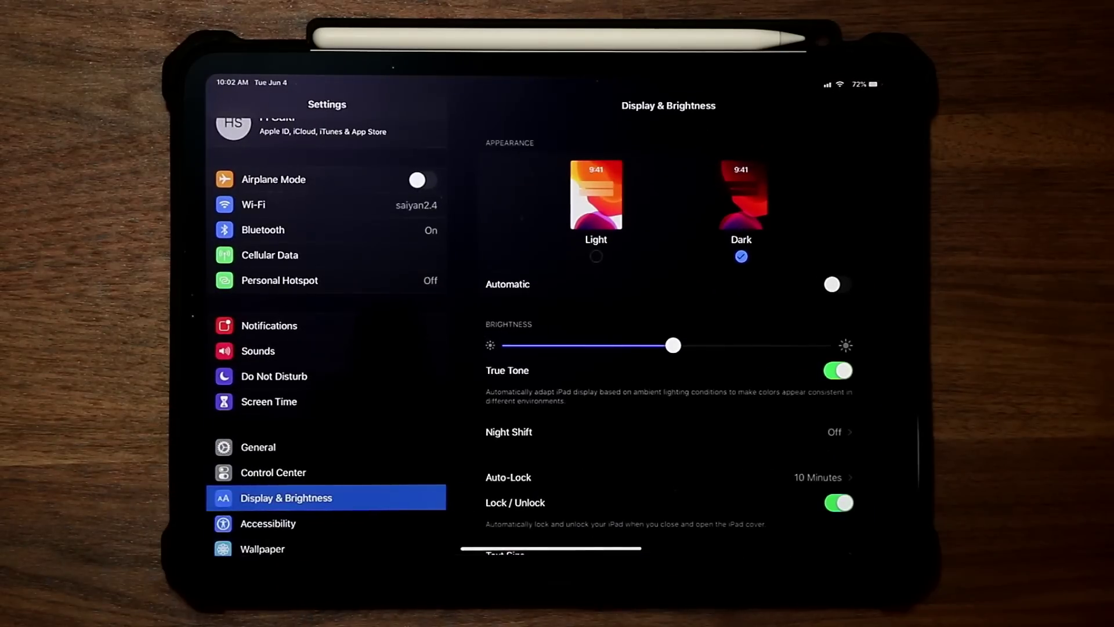
{"action": "left_click", "coordinate": [597, 209]}
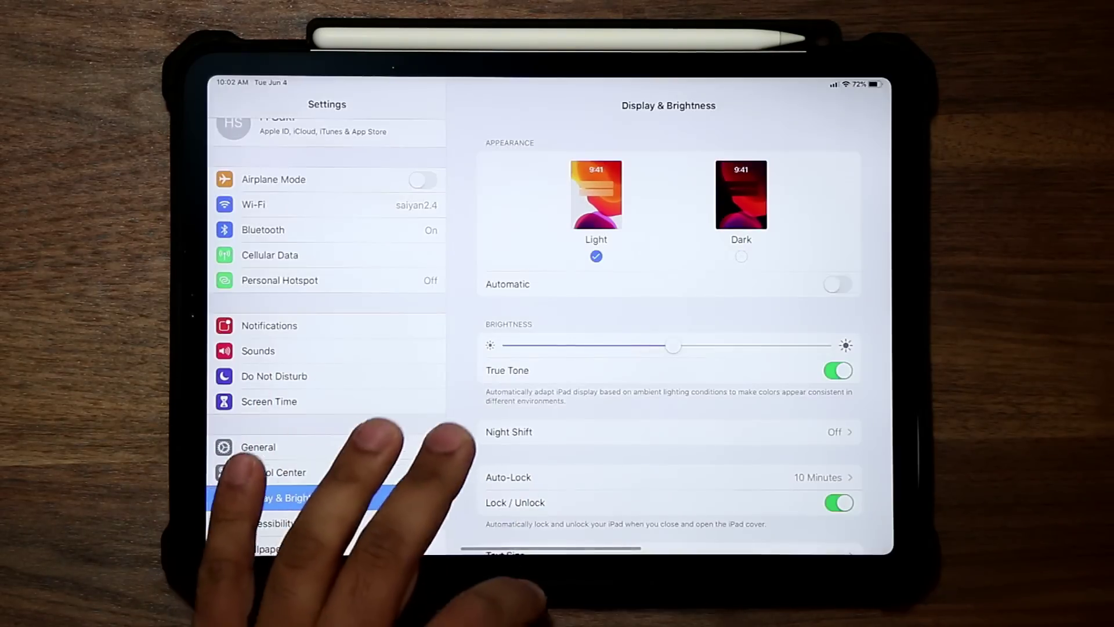
{"action": "left_click_drag", "start_coordinate": [548, 550], "coordinate": [548, 391]}
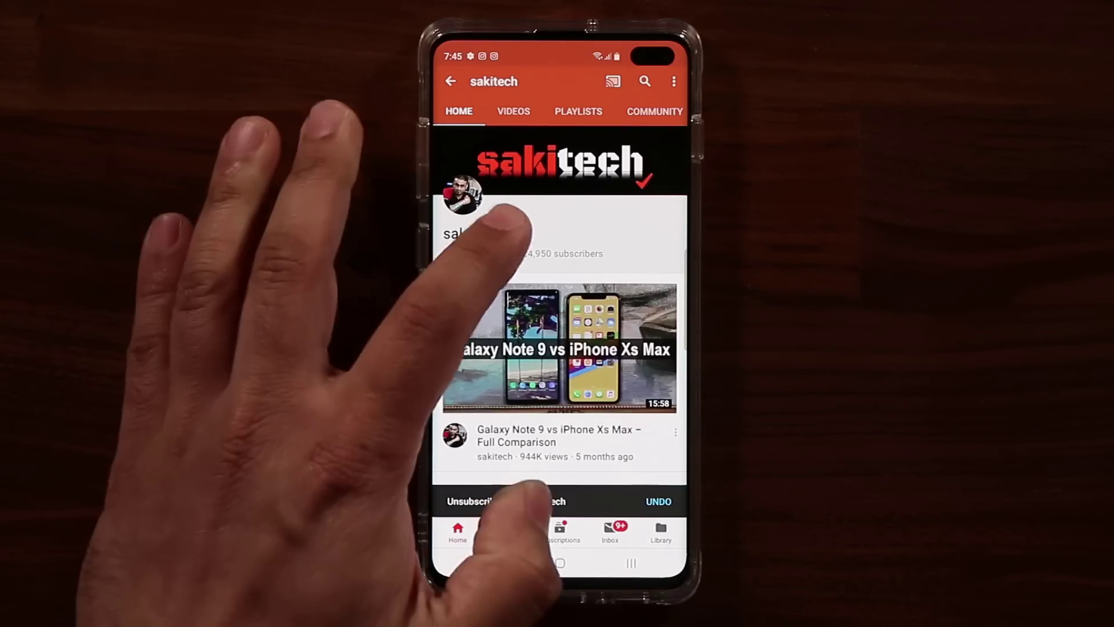
- Subscribe to the YouTube channel and turn on all notifications with the bell icon
{"action": "left_click", "coordinate": [480, 252]}
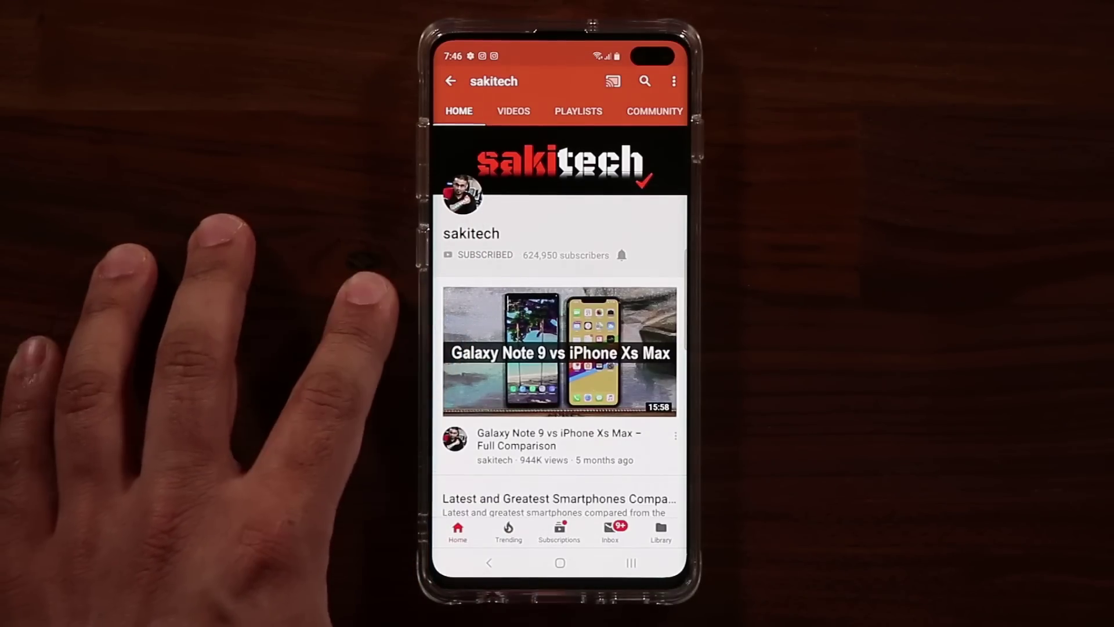
{"action": "left_click", "coordinate": [621, 254]}
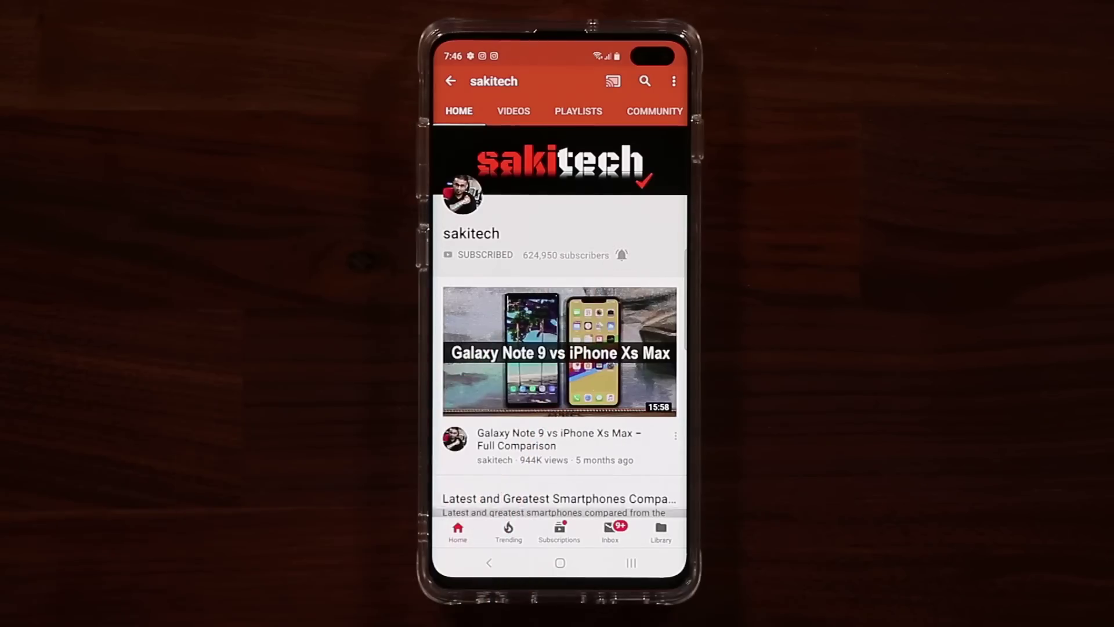